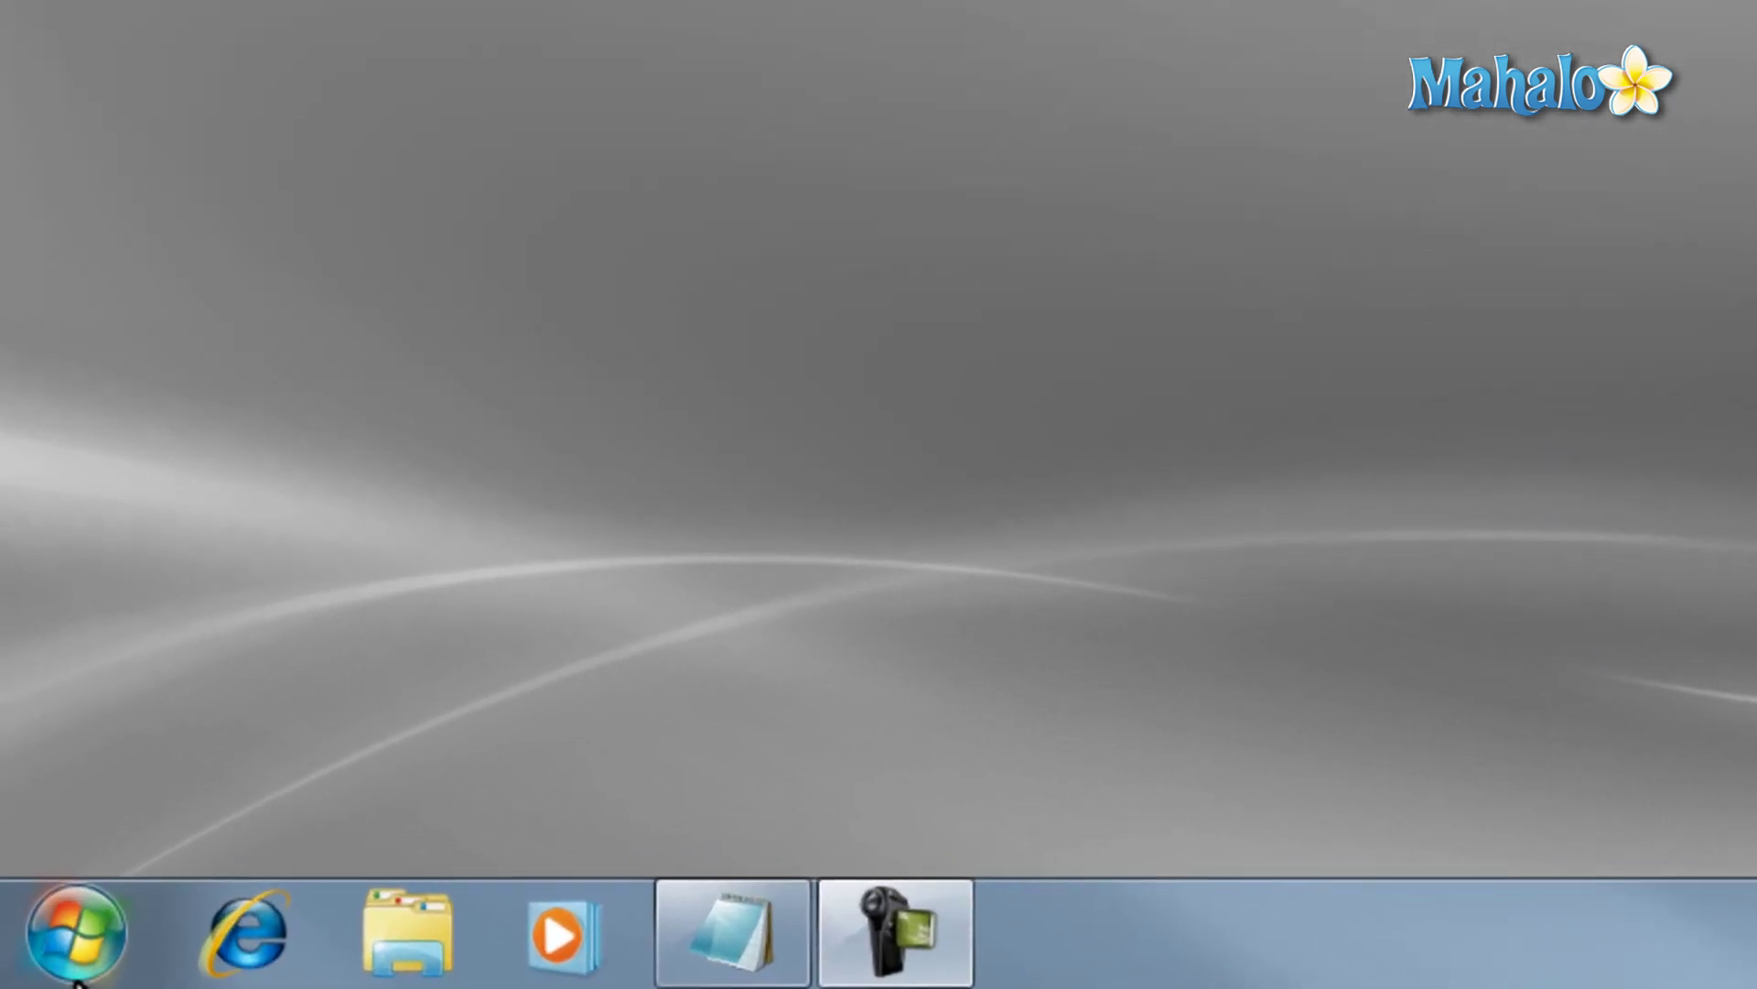
Step: Reach Backup and Restore via Start, Control Panel, System and Security
left_click(76, 948)
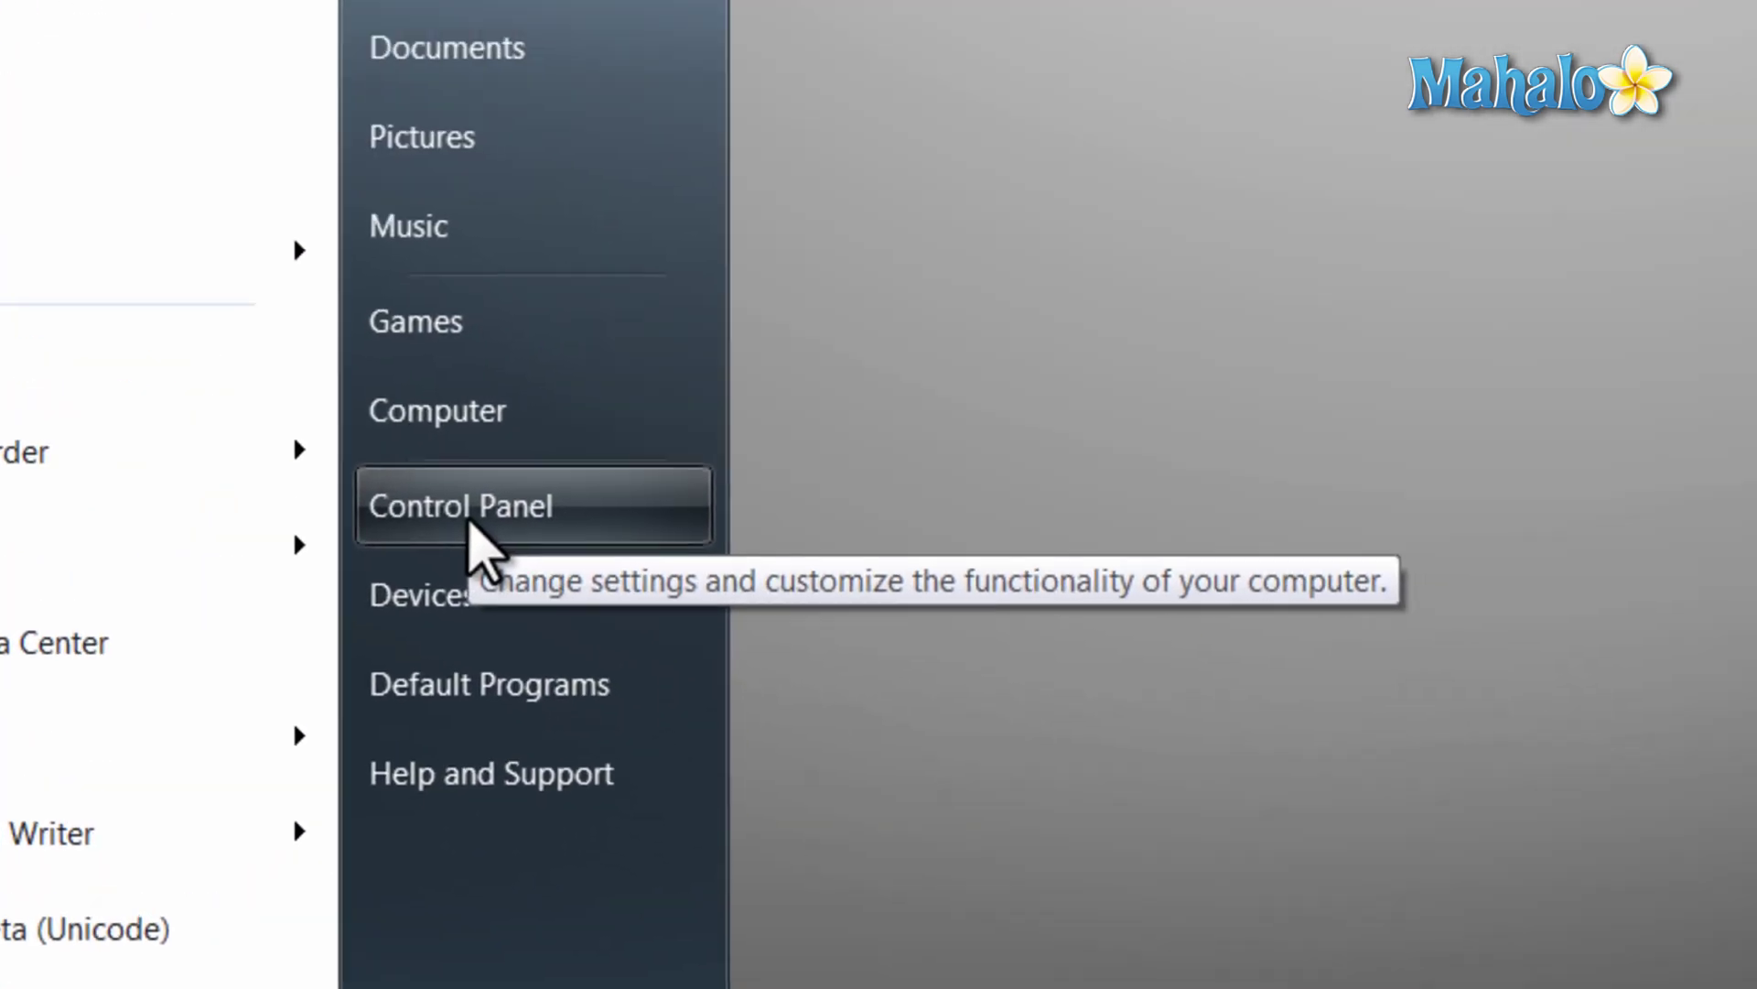
left_click(474, 543)
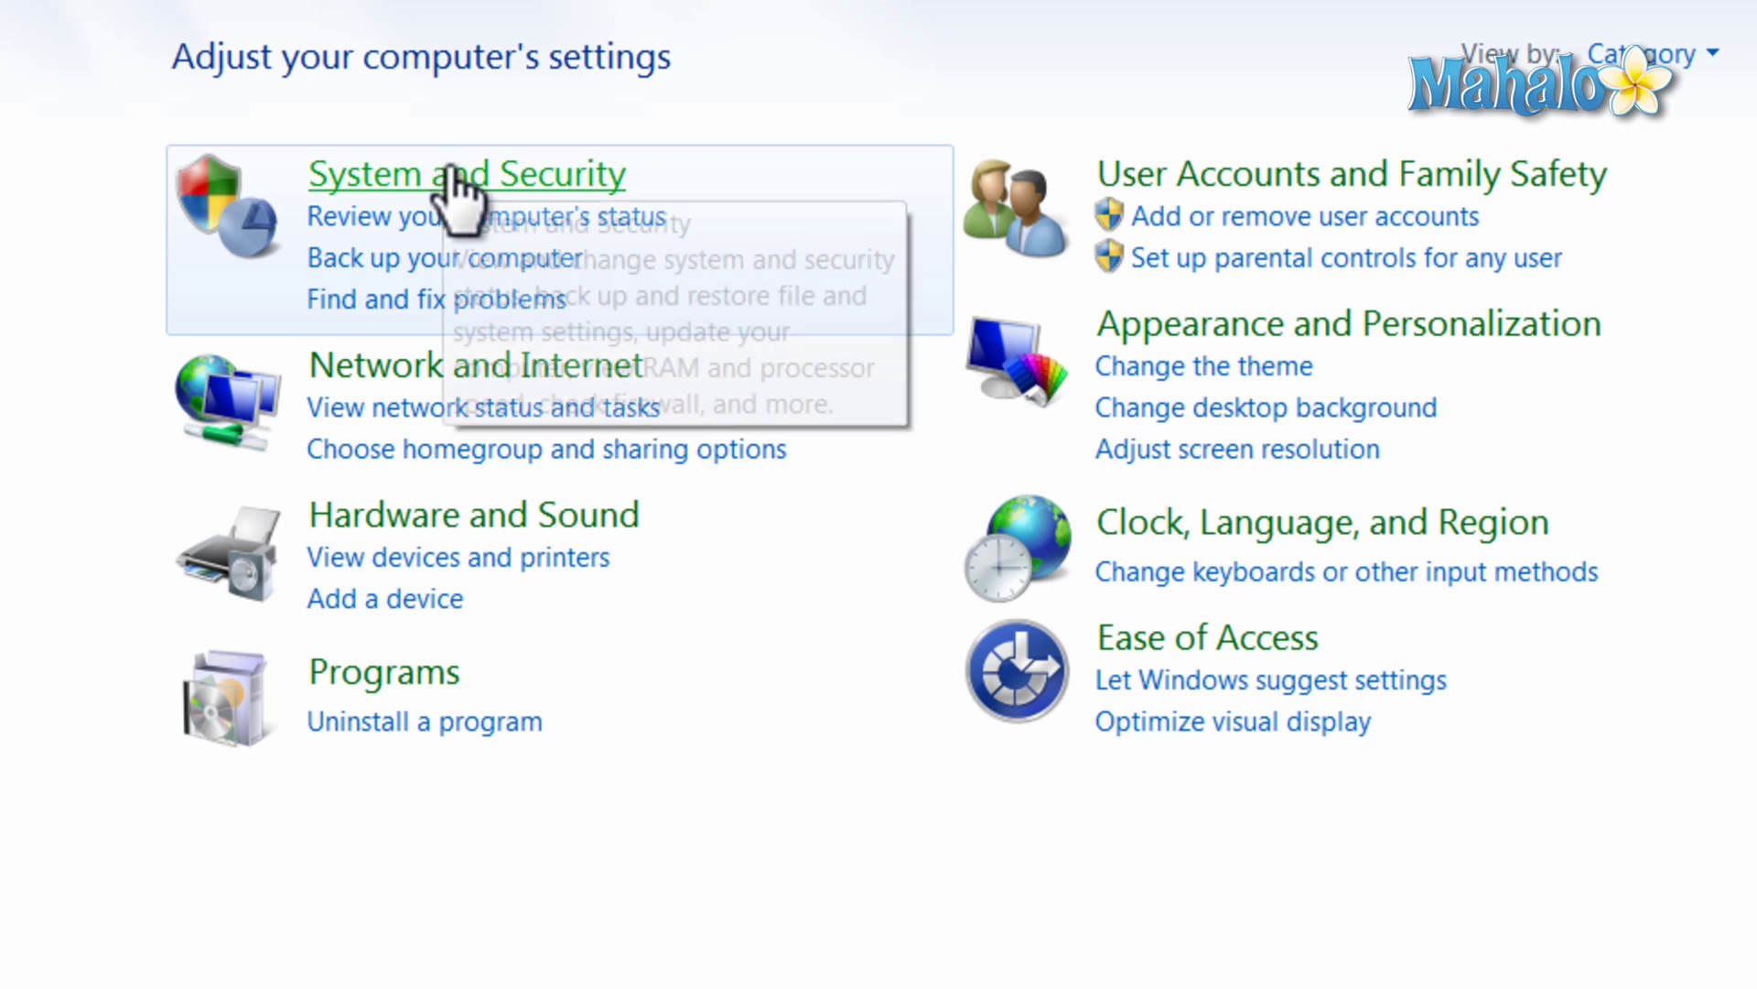
left_click(460, 186)
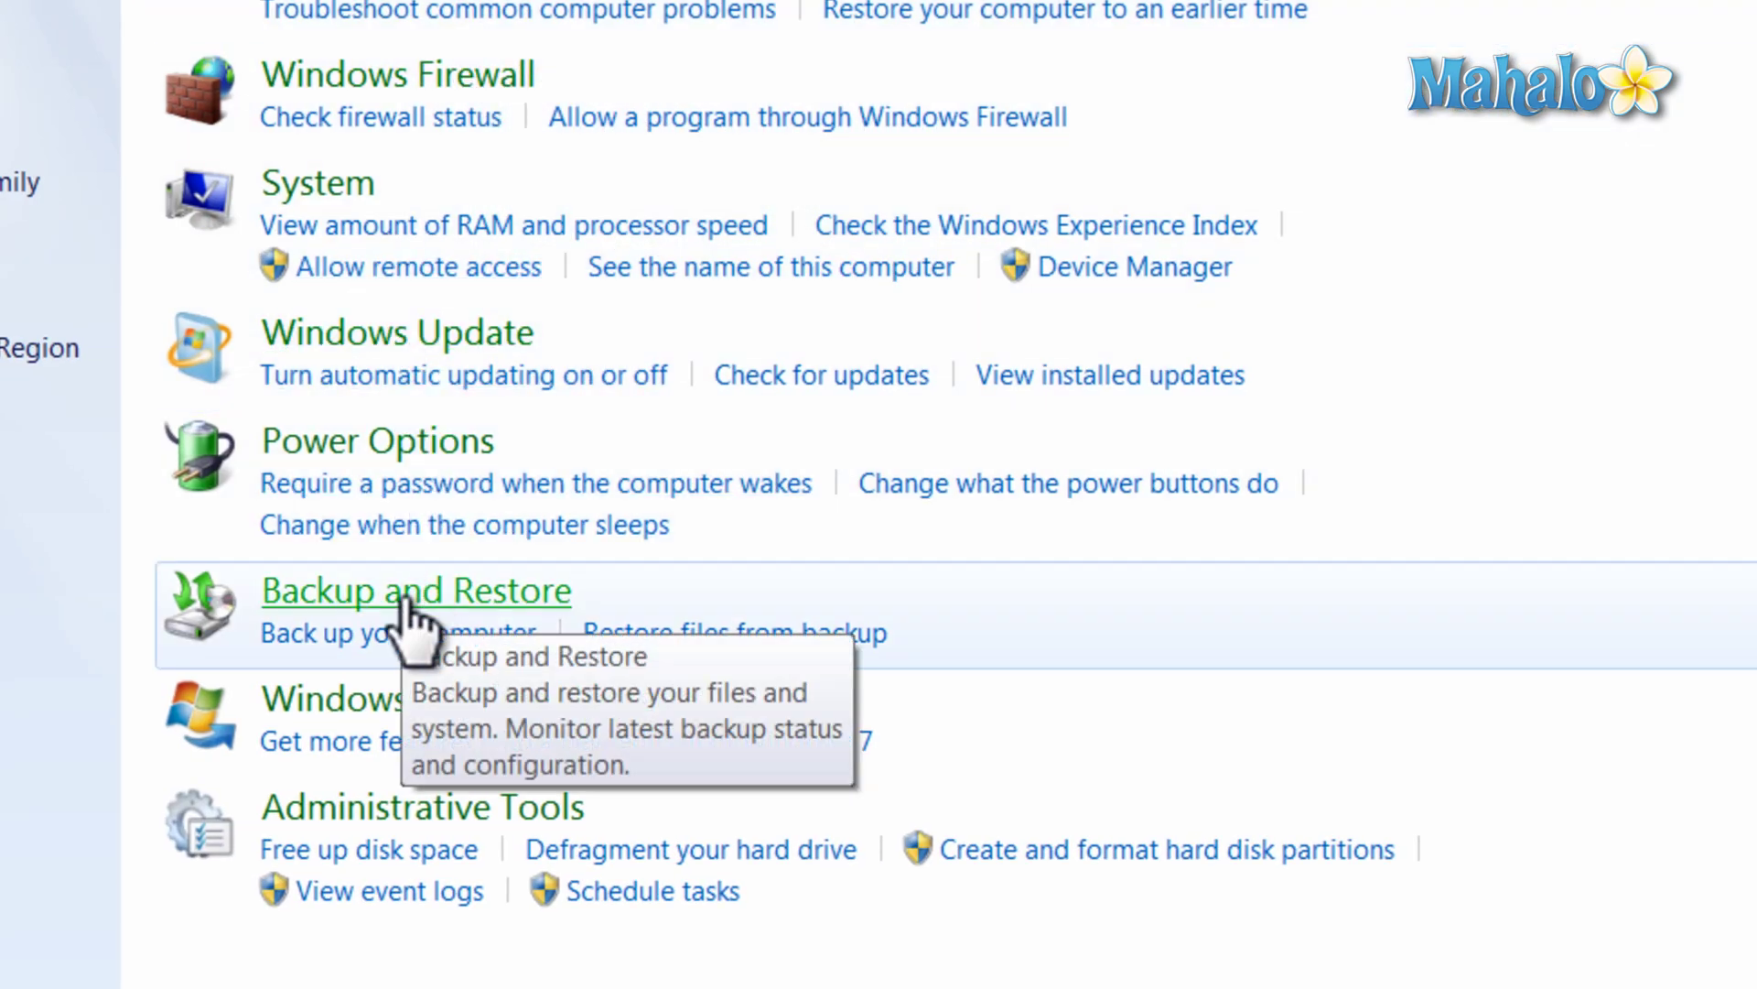
left_click(413, 625)
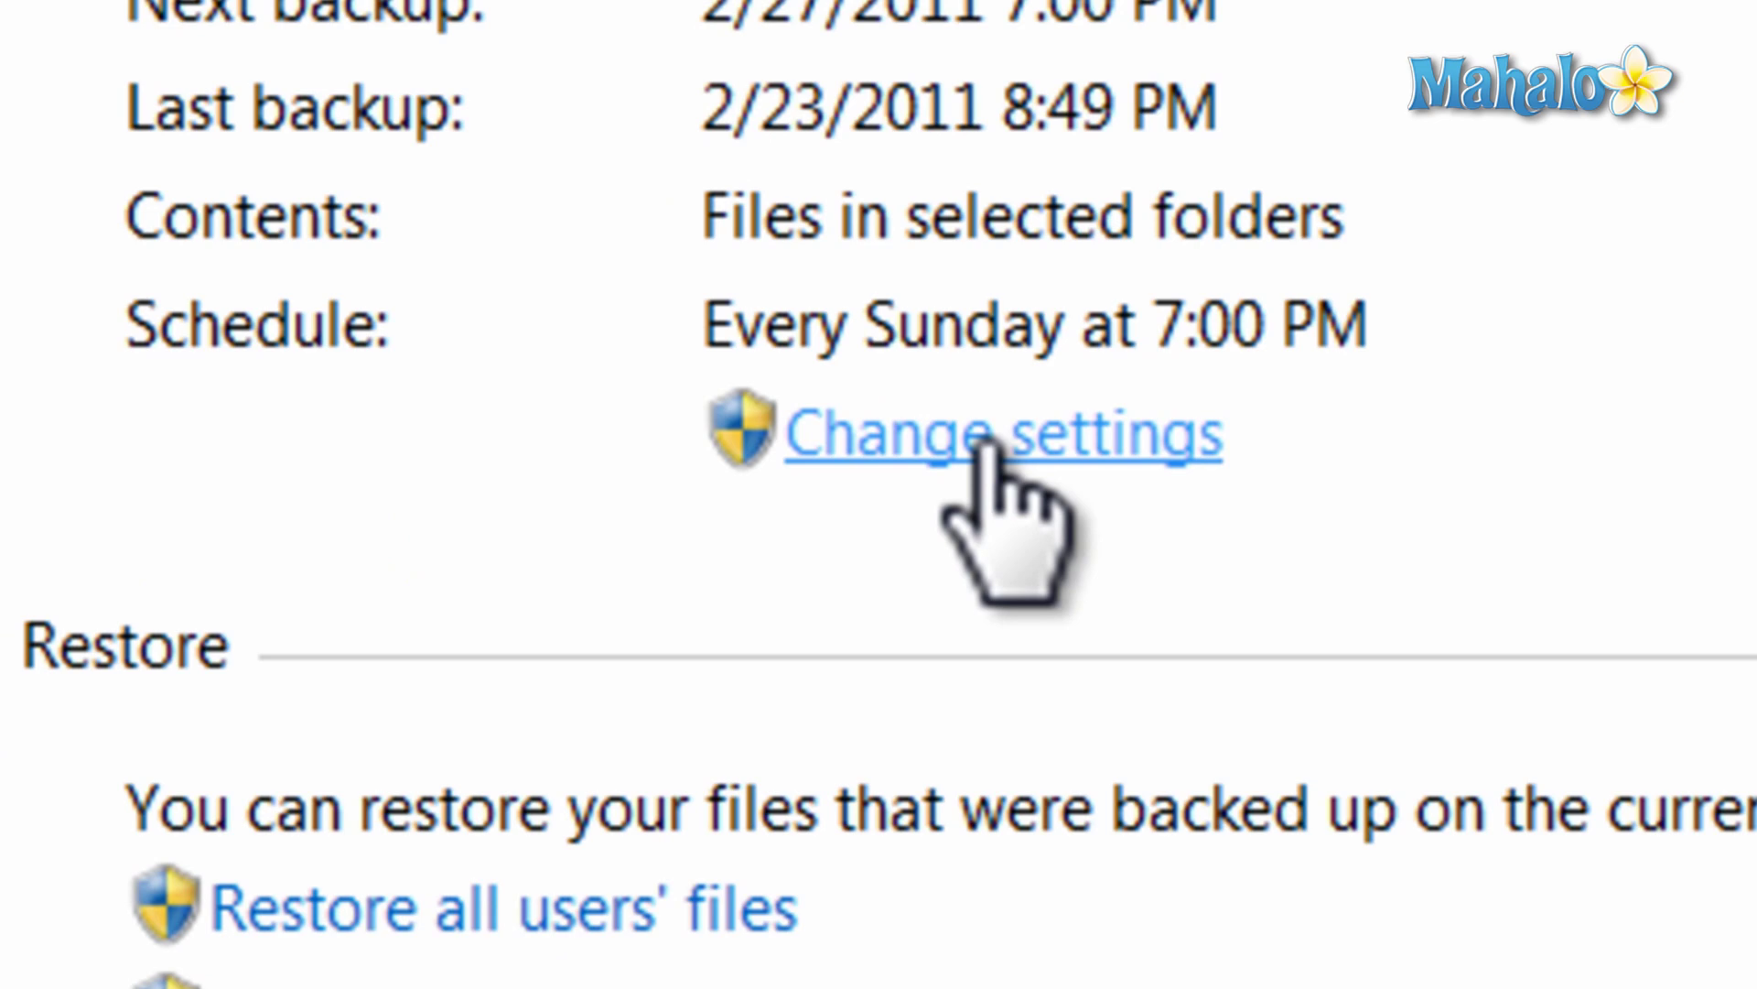
Step: Change settings so Removable Disk (I:) is the backup destination and continue
left_click(992, 447)
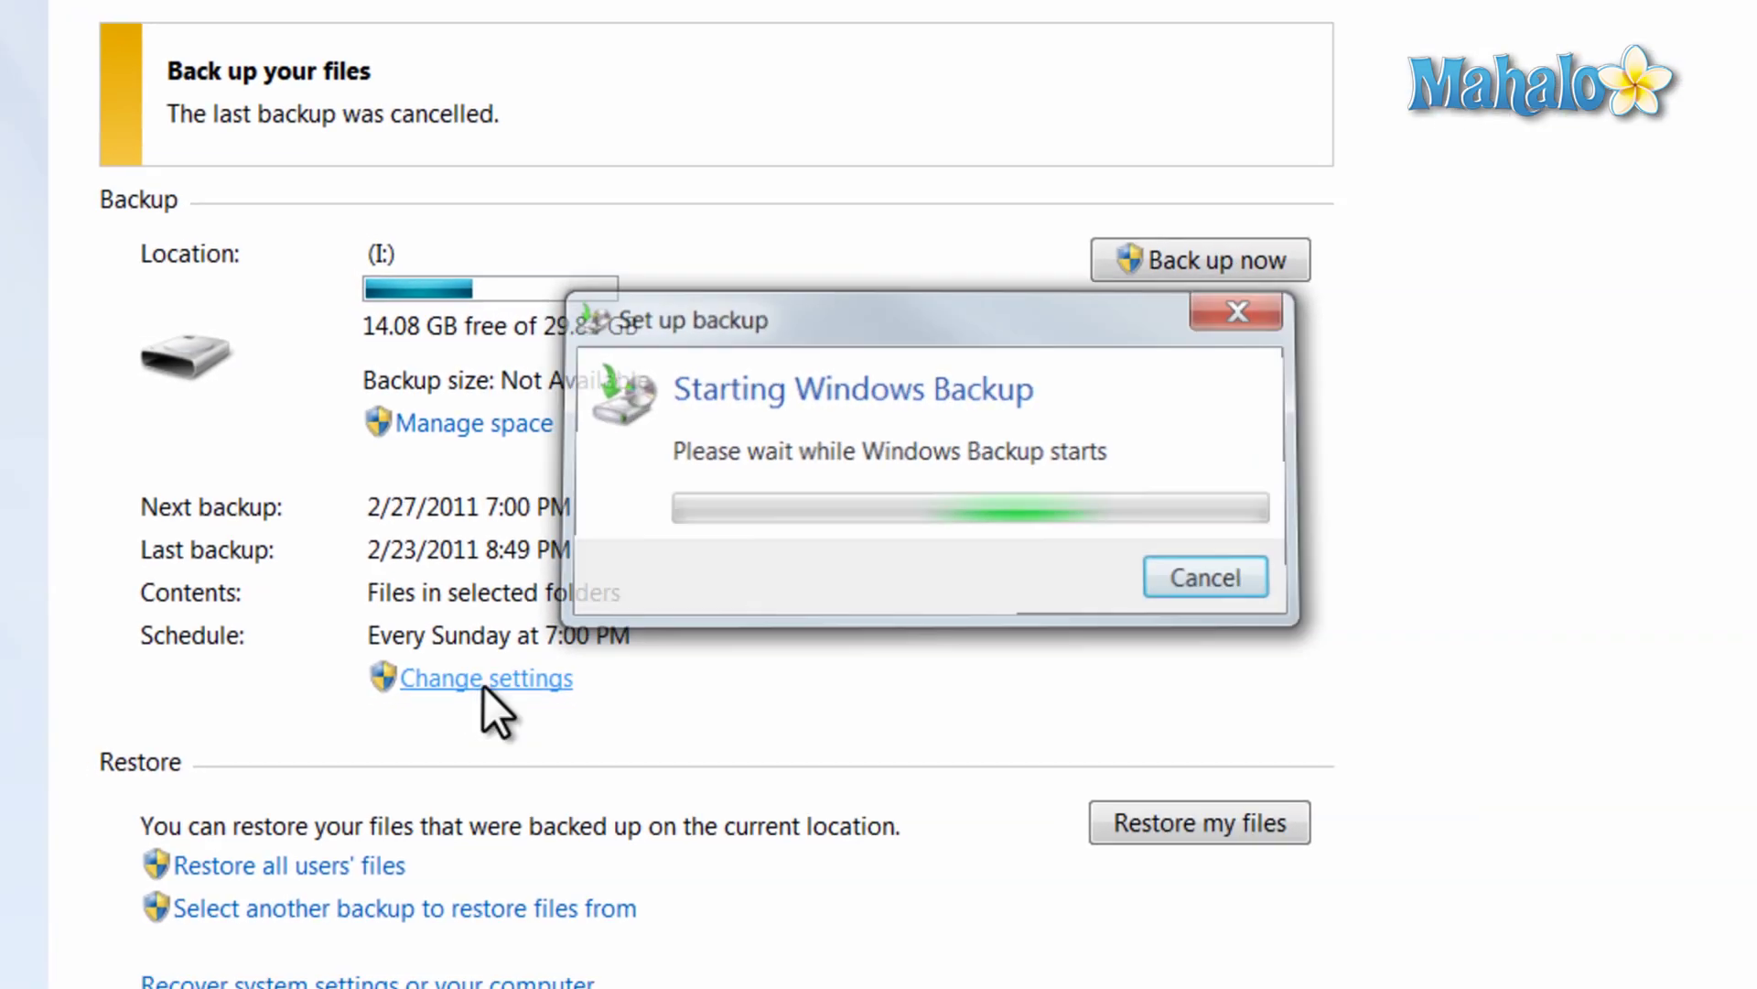
left_click(592, 399)
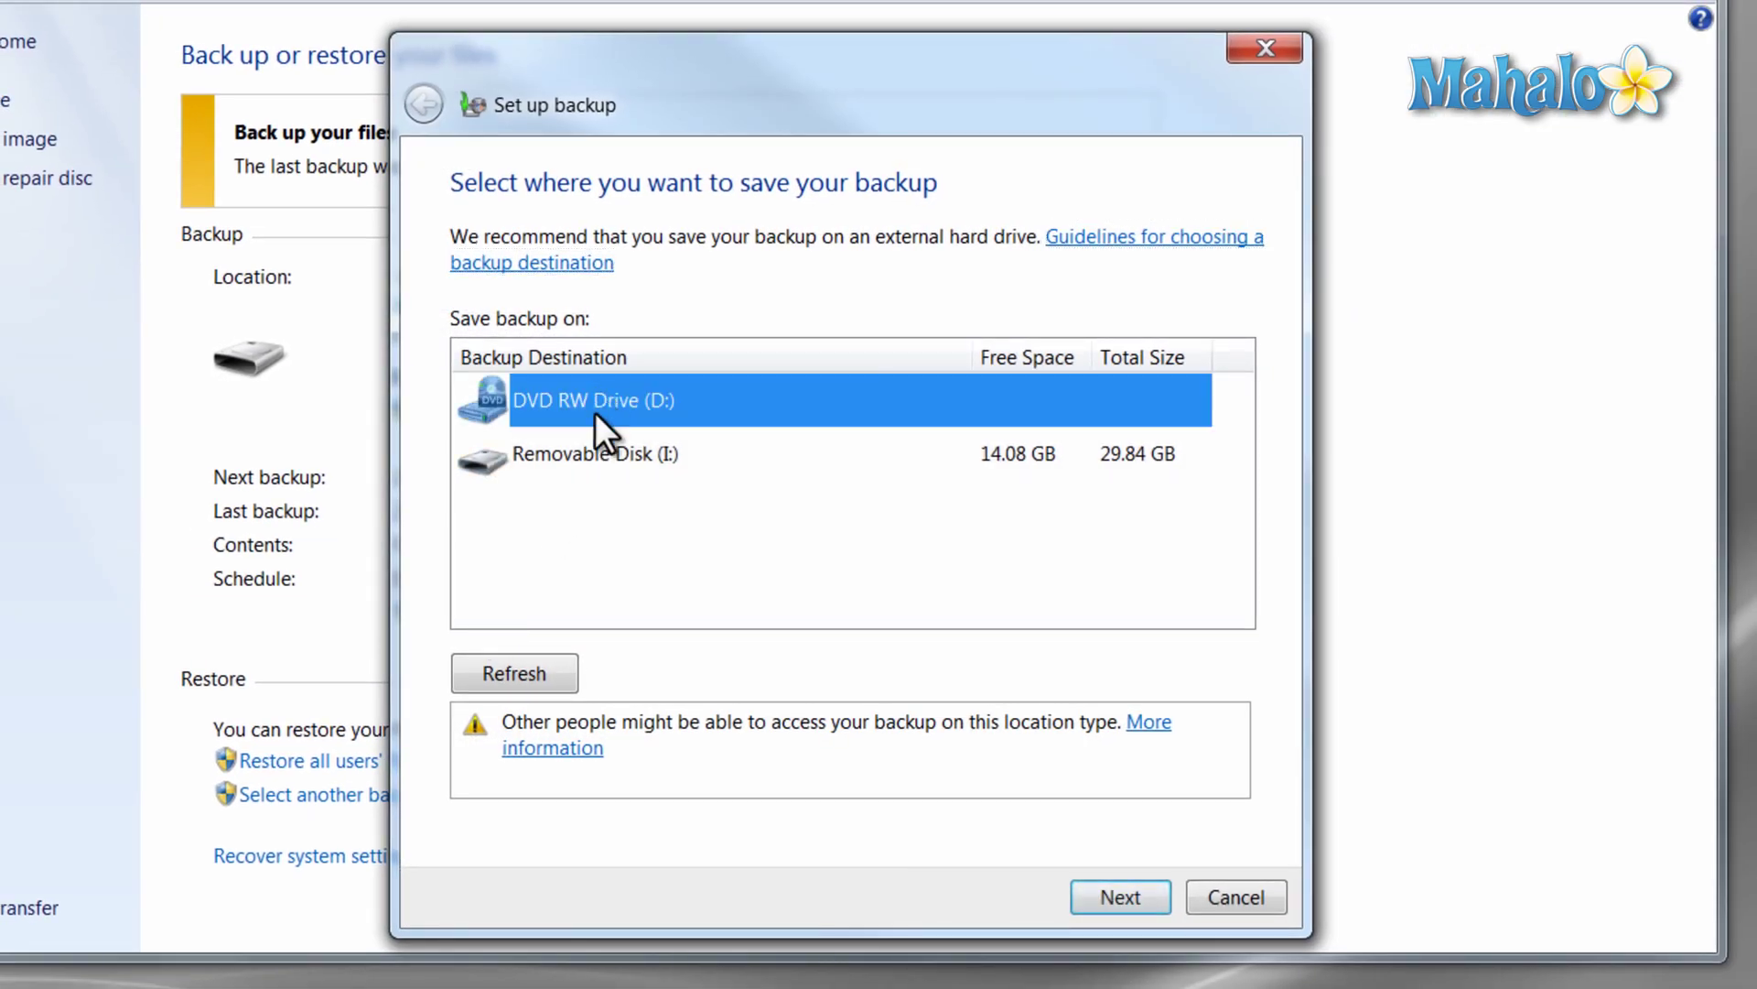
left_click(577, 458)
left_click(592, 399)
left_click(594, 462)
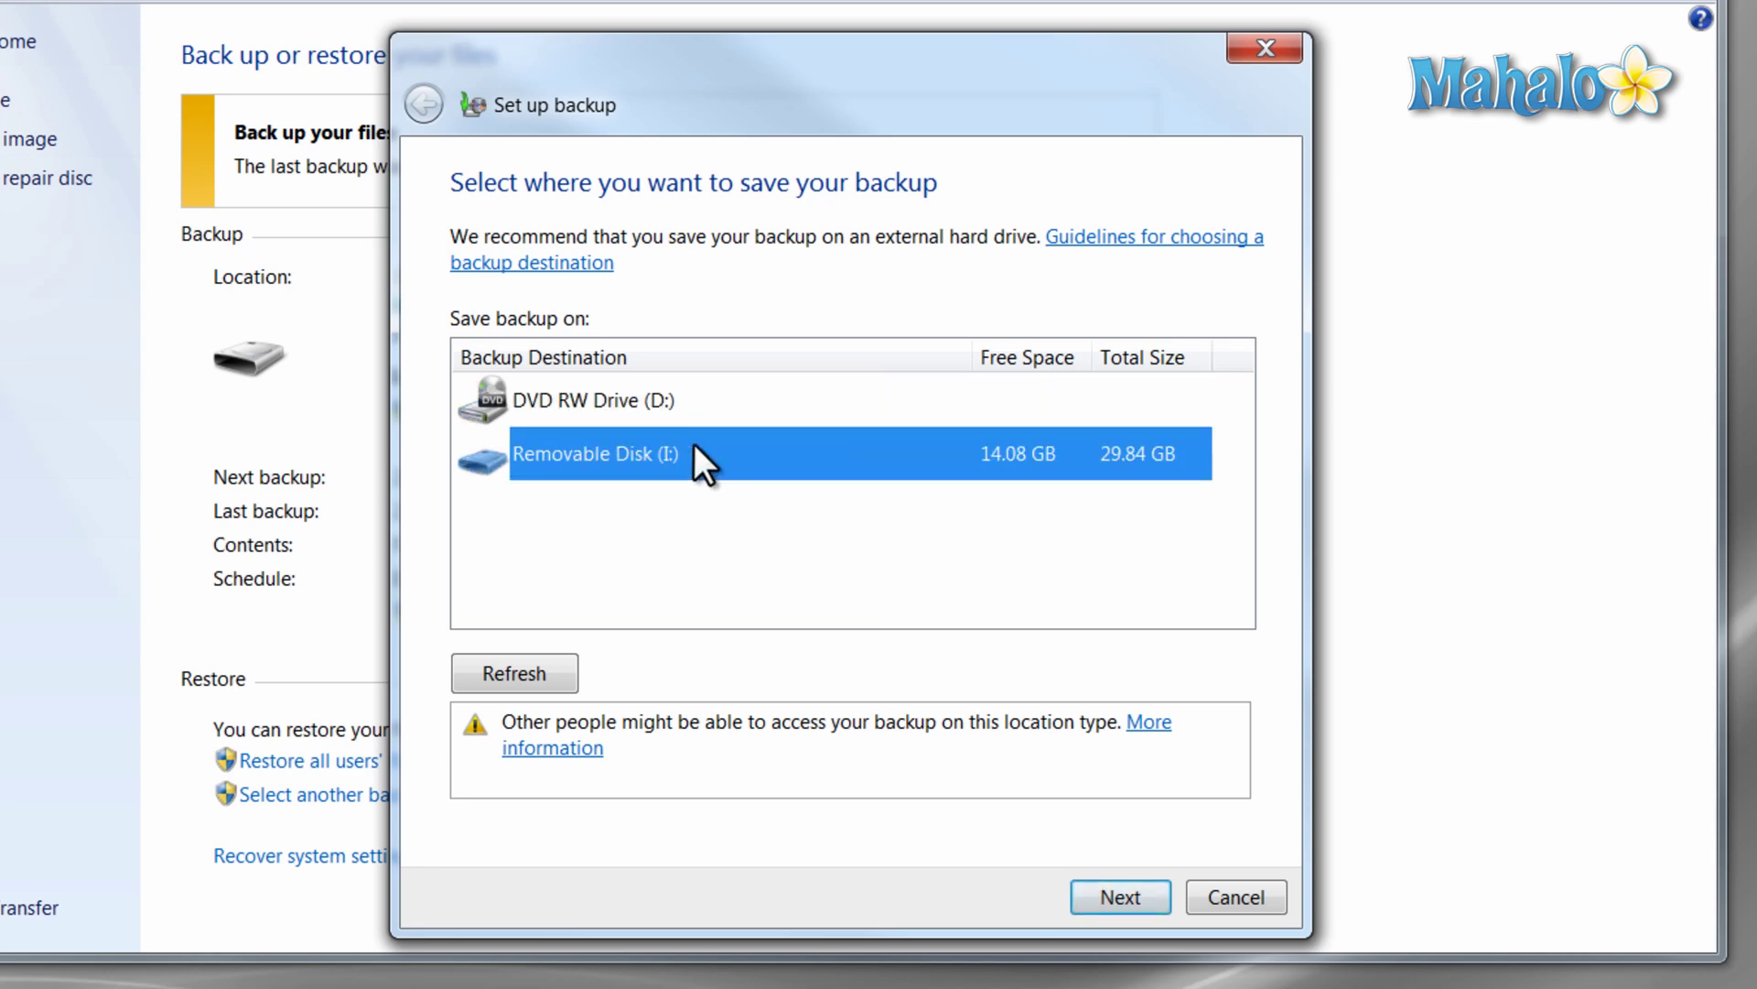
left_click(1121, 897)
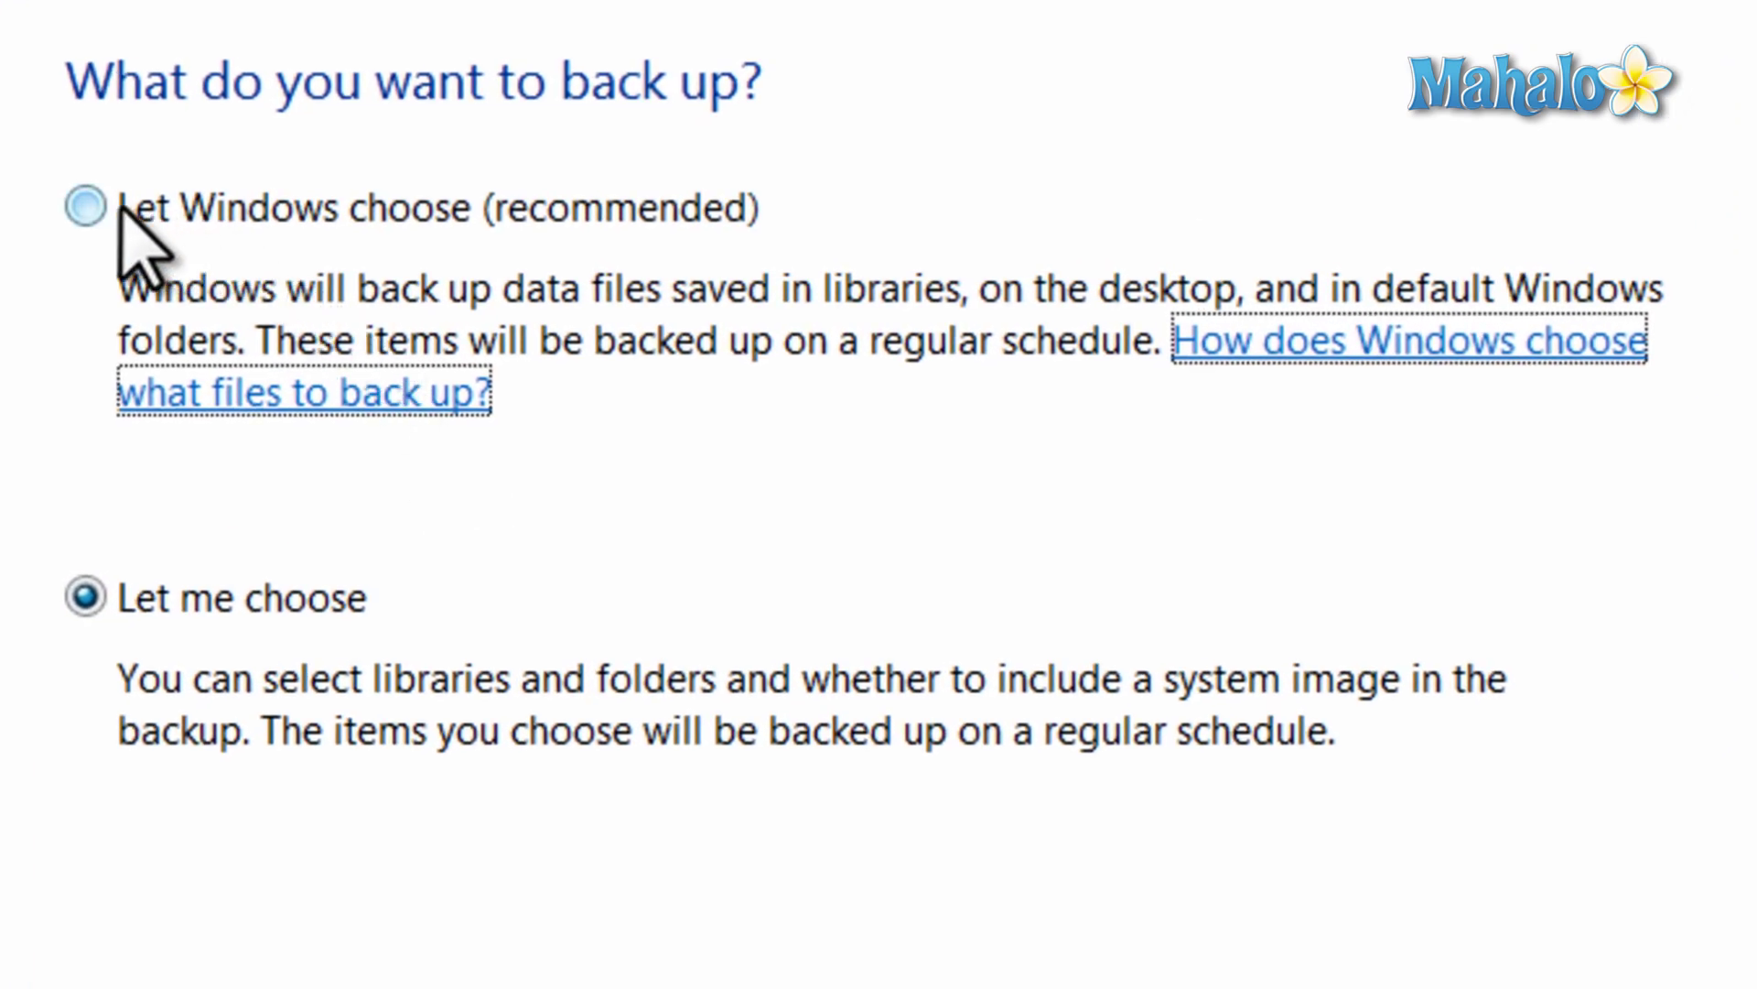
Step: Choose 'Let me choose' and include only the Pictures folder, reaching the review
left_click(318, 232)
left_click(85, 596)
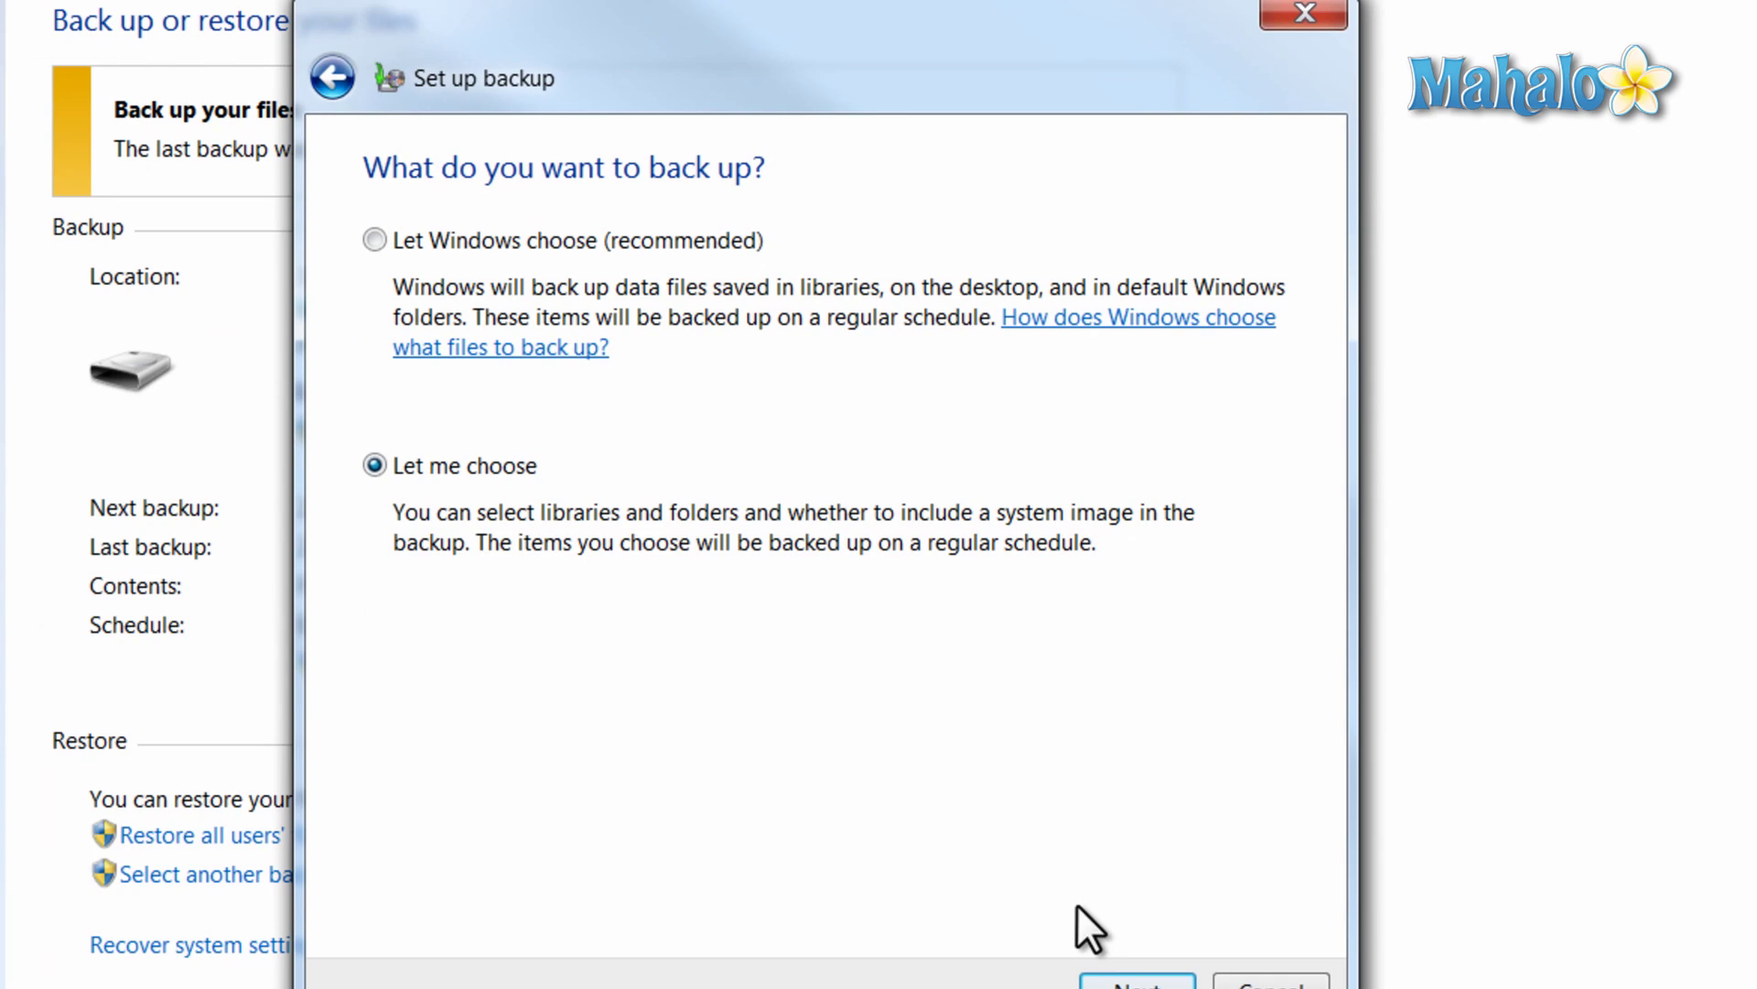
left_click(1106, 928)
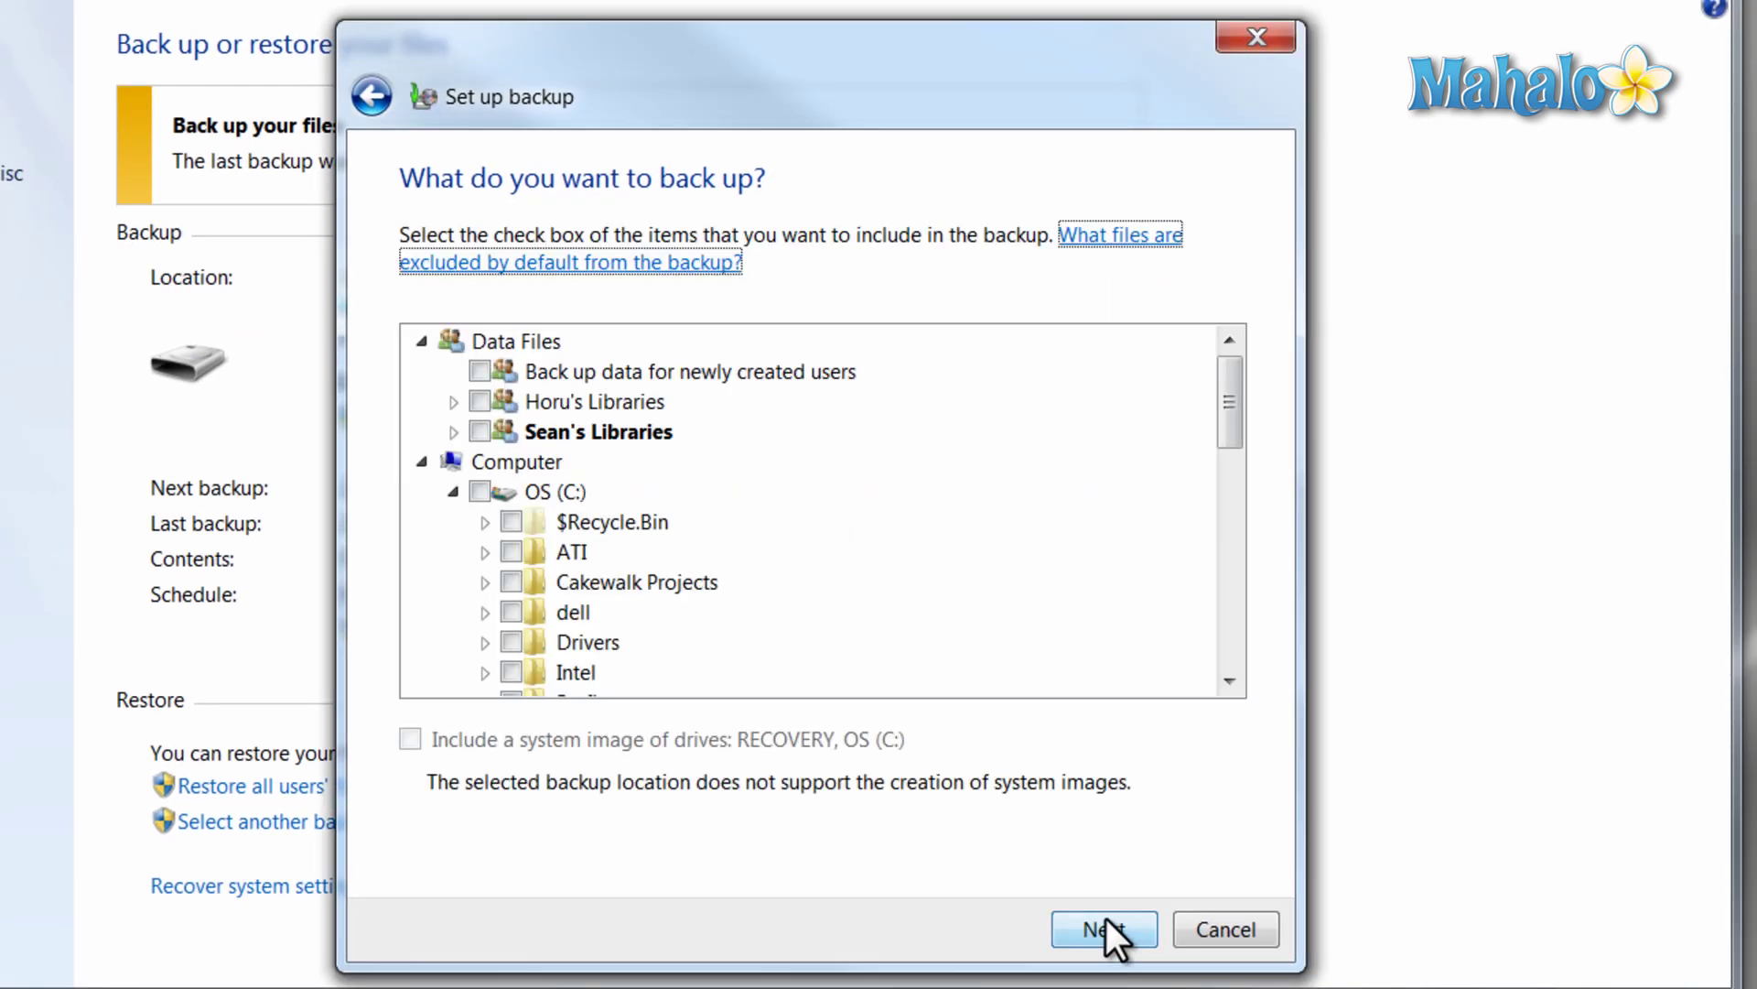
left_click_drag(1232, 388, 1232, 604)
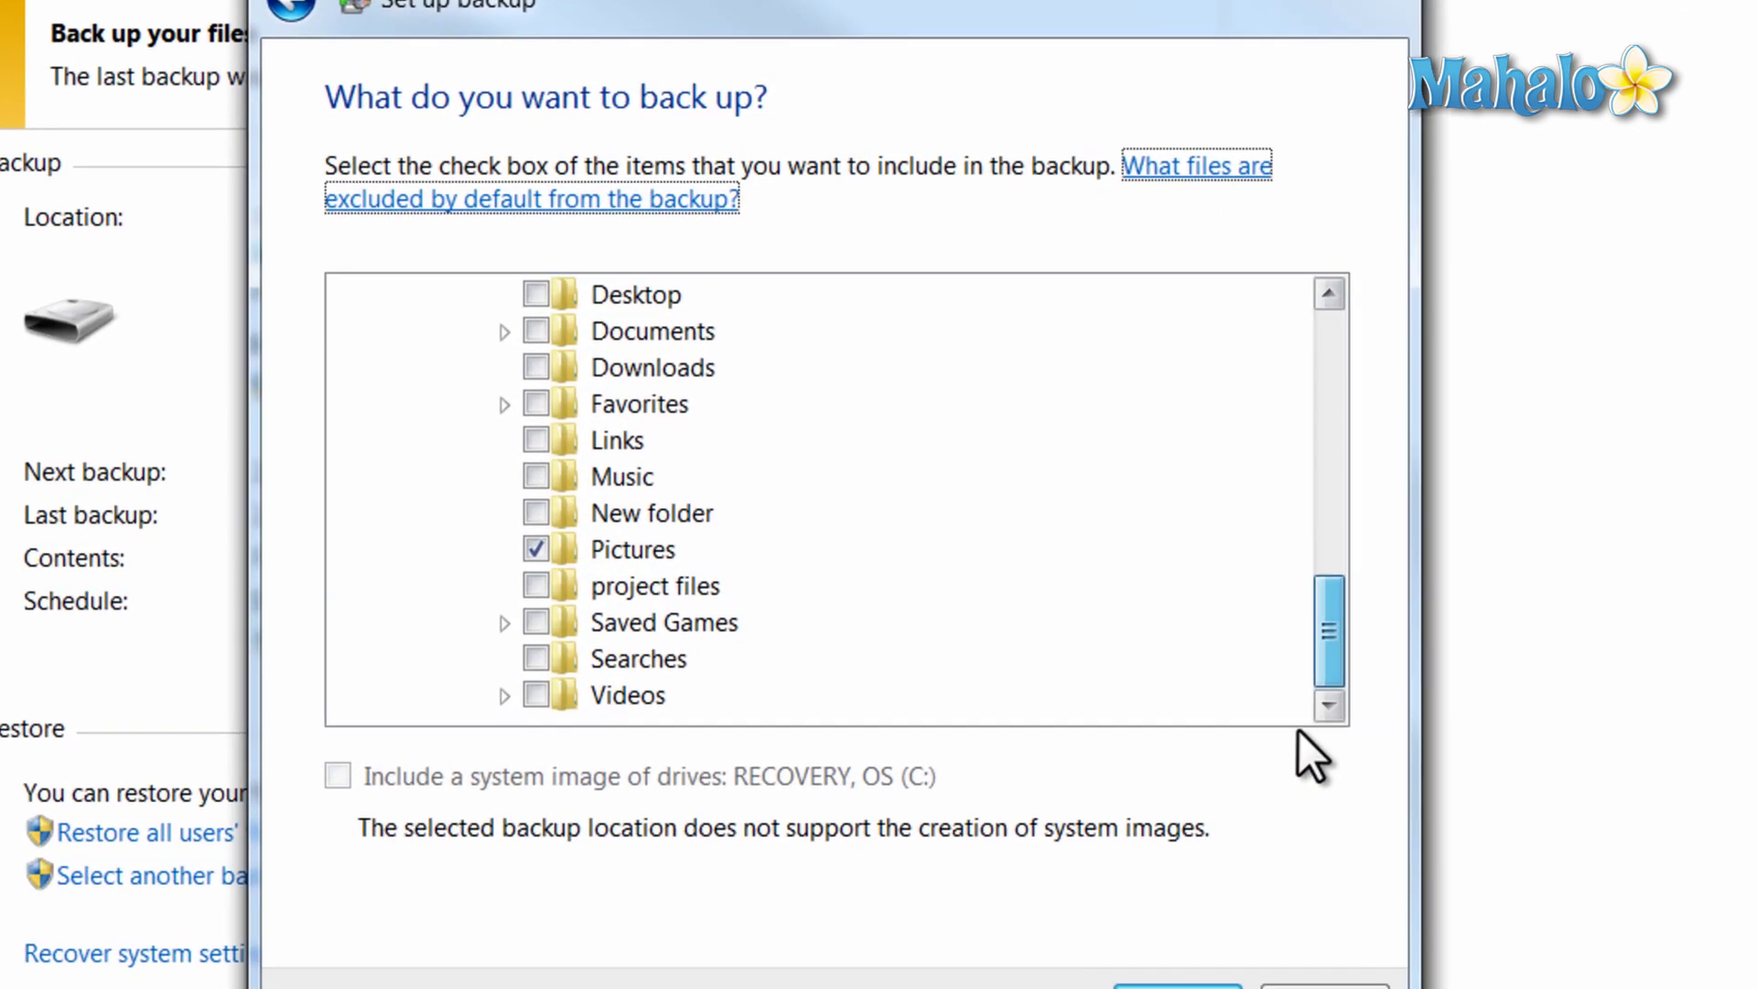
left_click(522, 549)
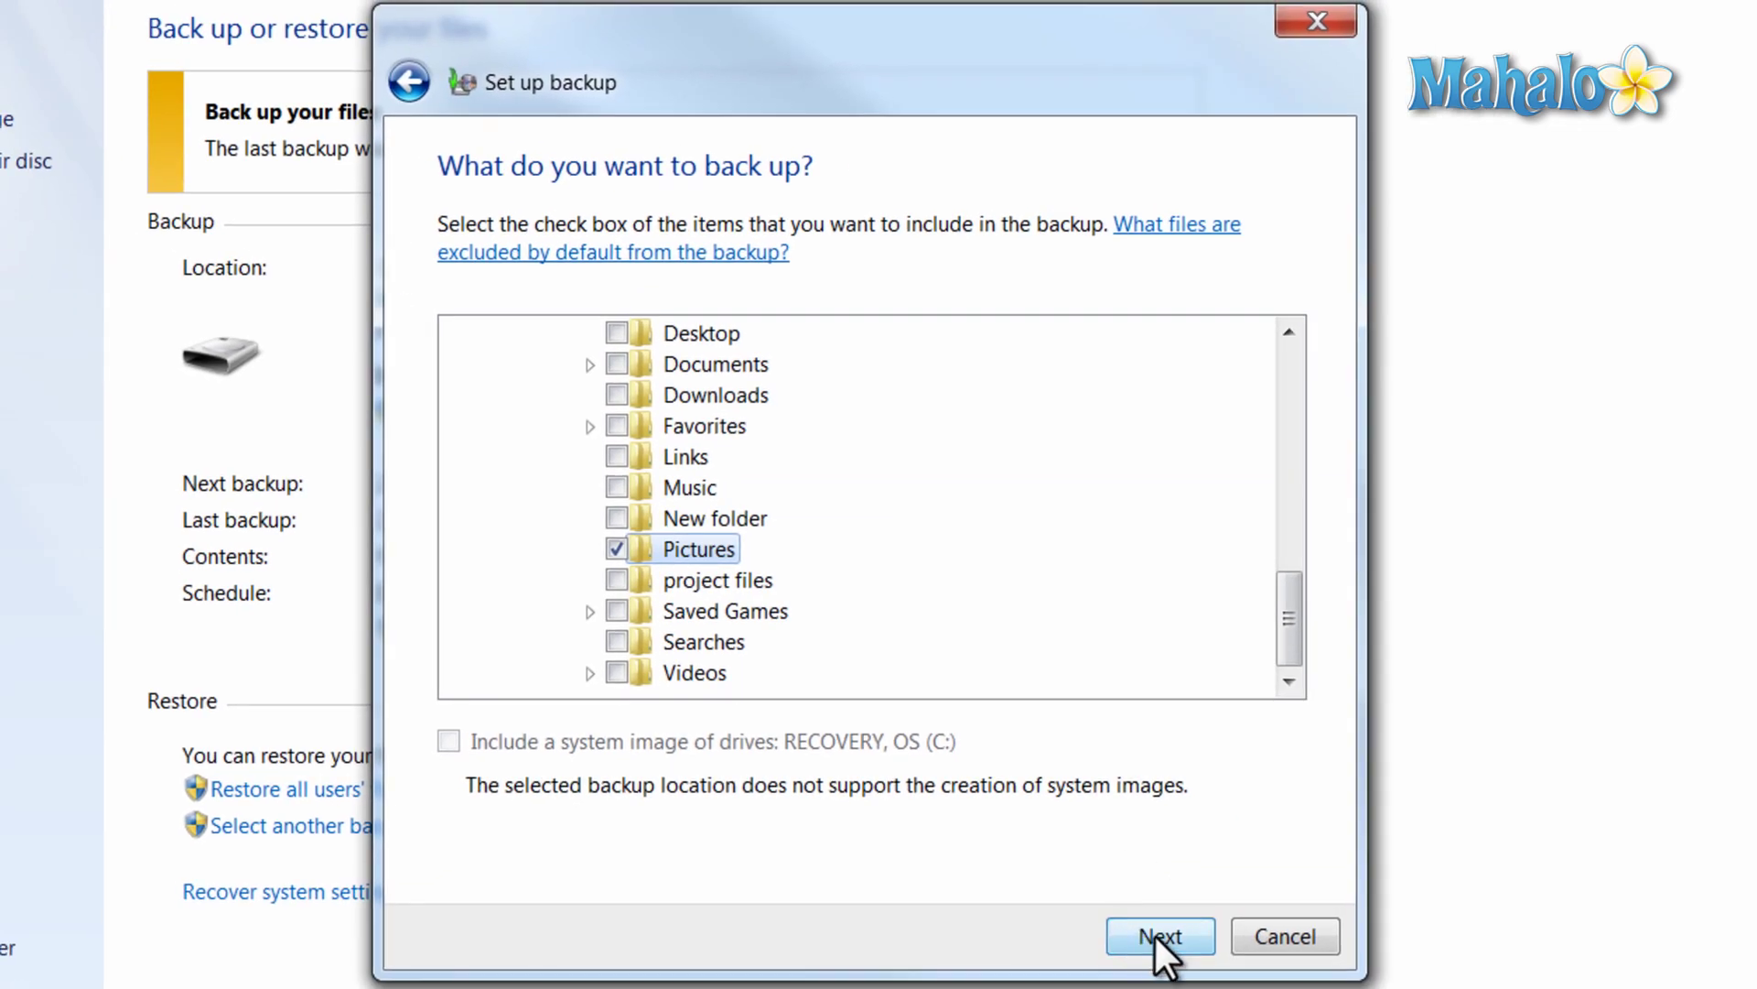
left_click(1153, 932)
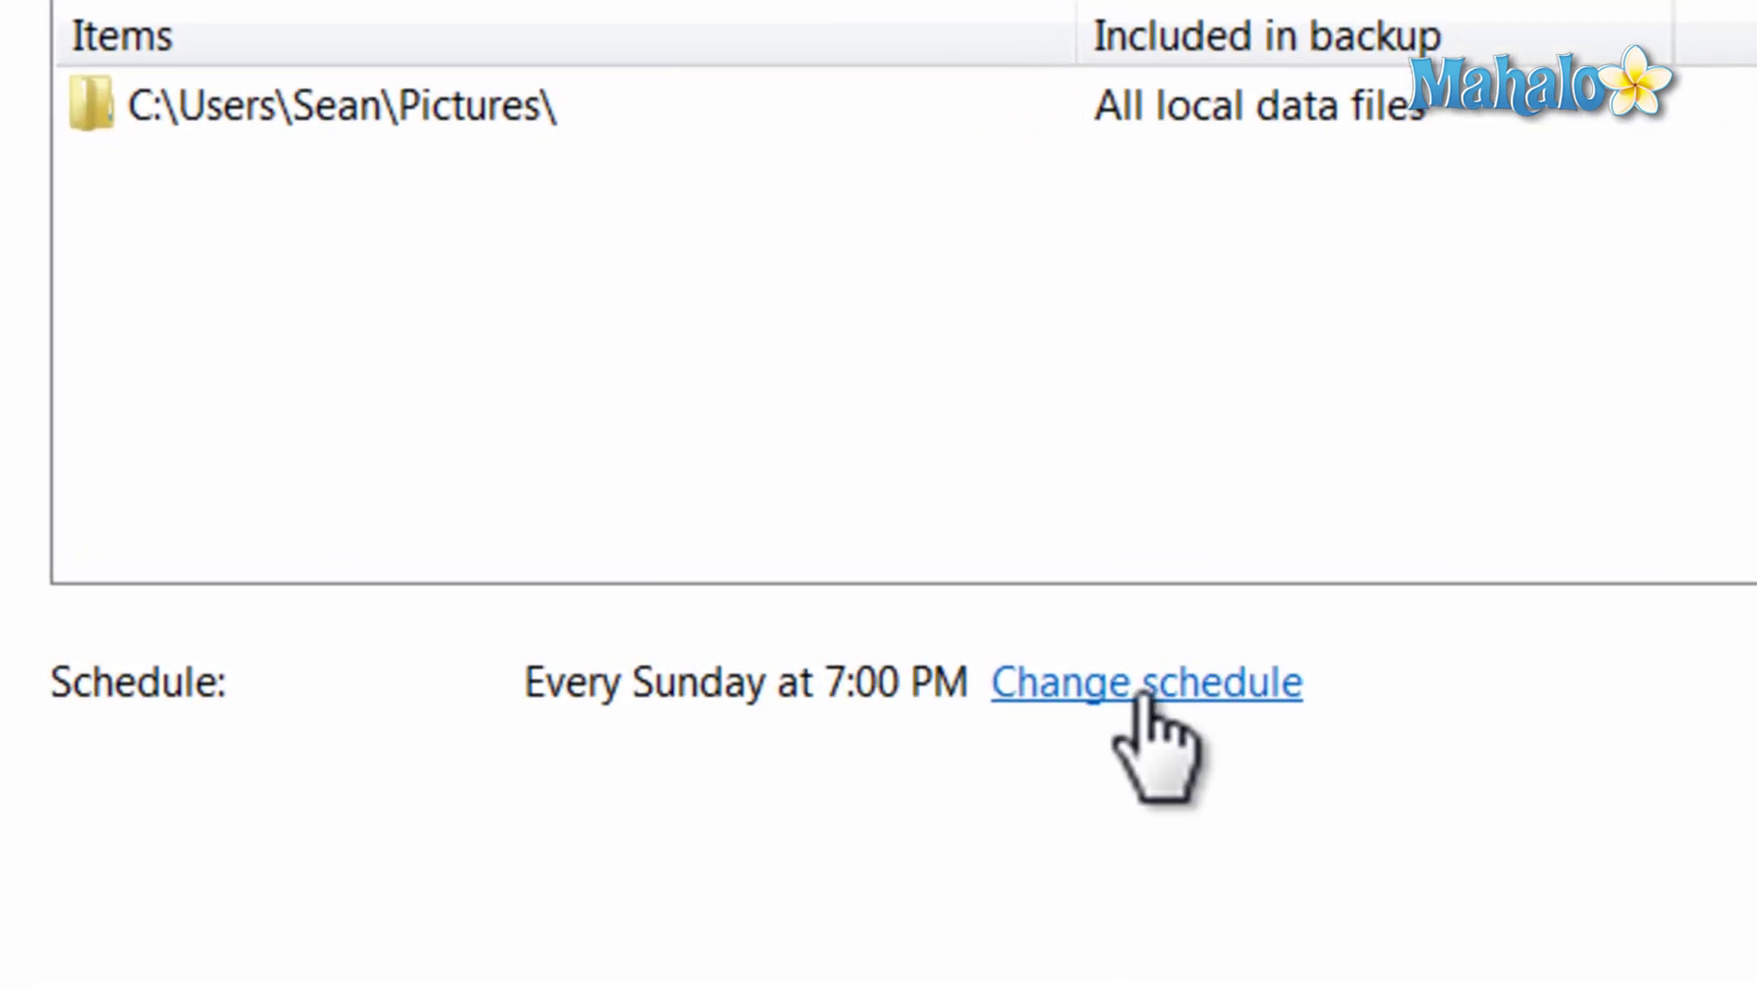
Step: Confirm the Weekly, Sunday, 7:00 PM schedule and save the backup settings
left_click(1002, 675)
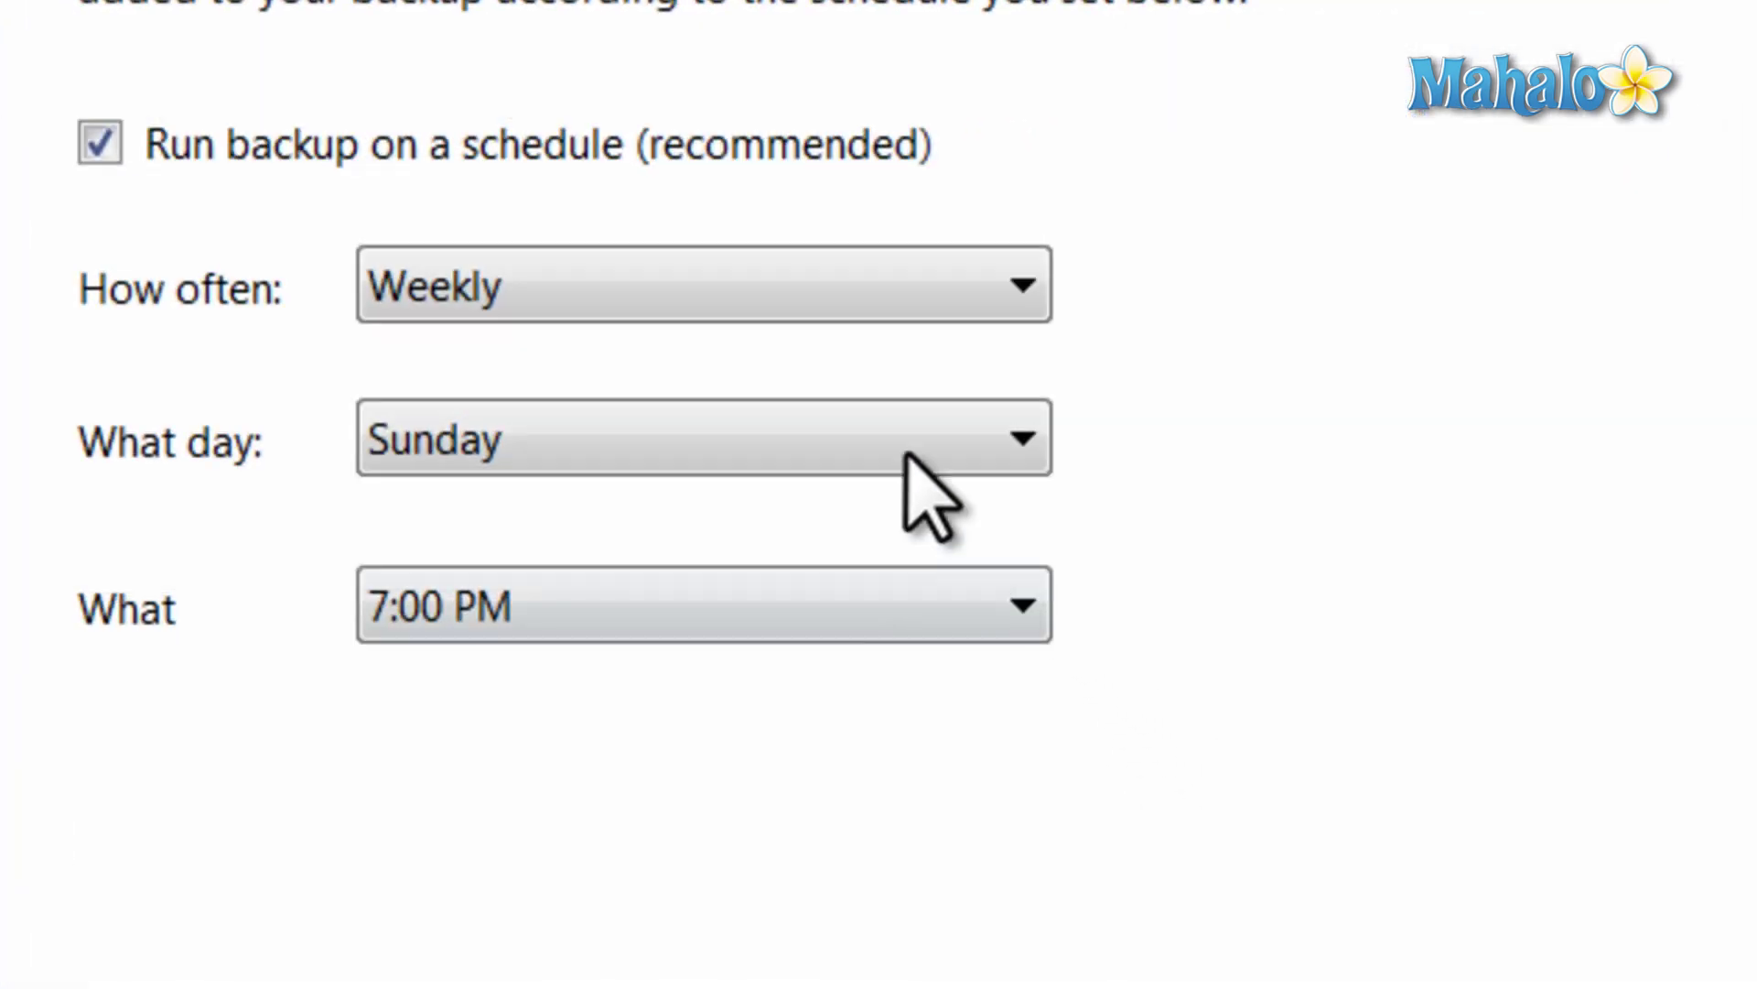
left_click(862, 300)
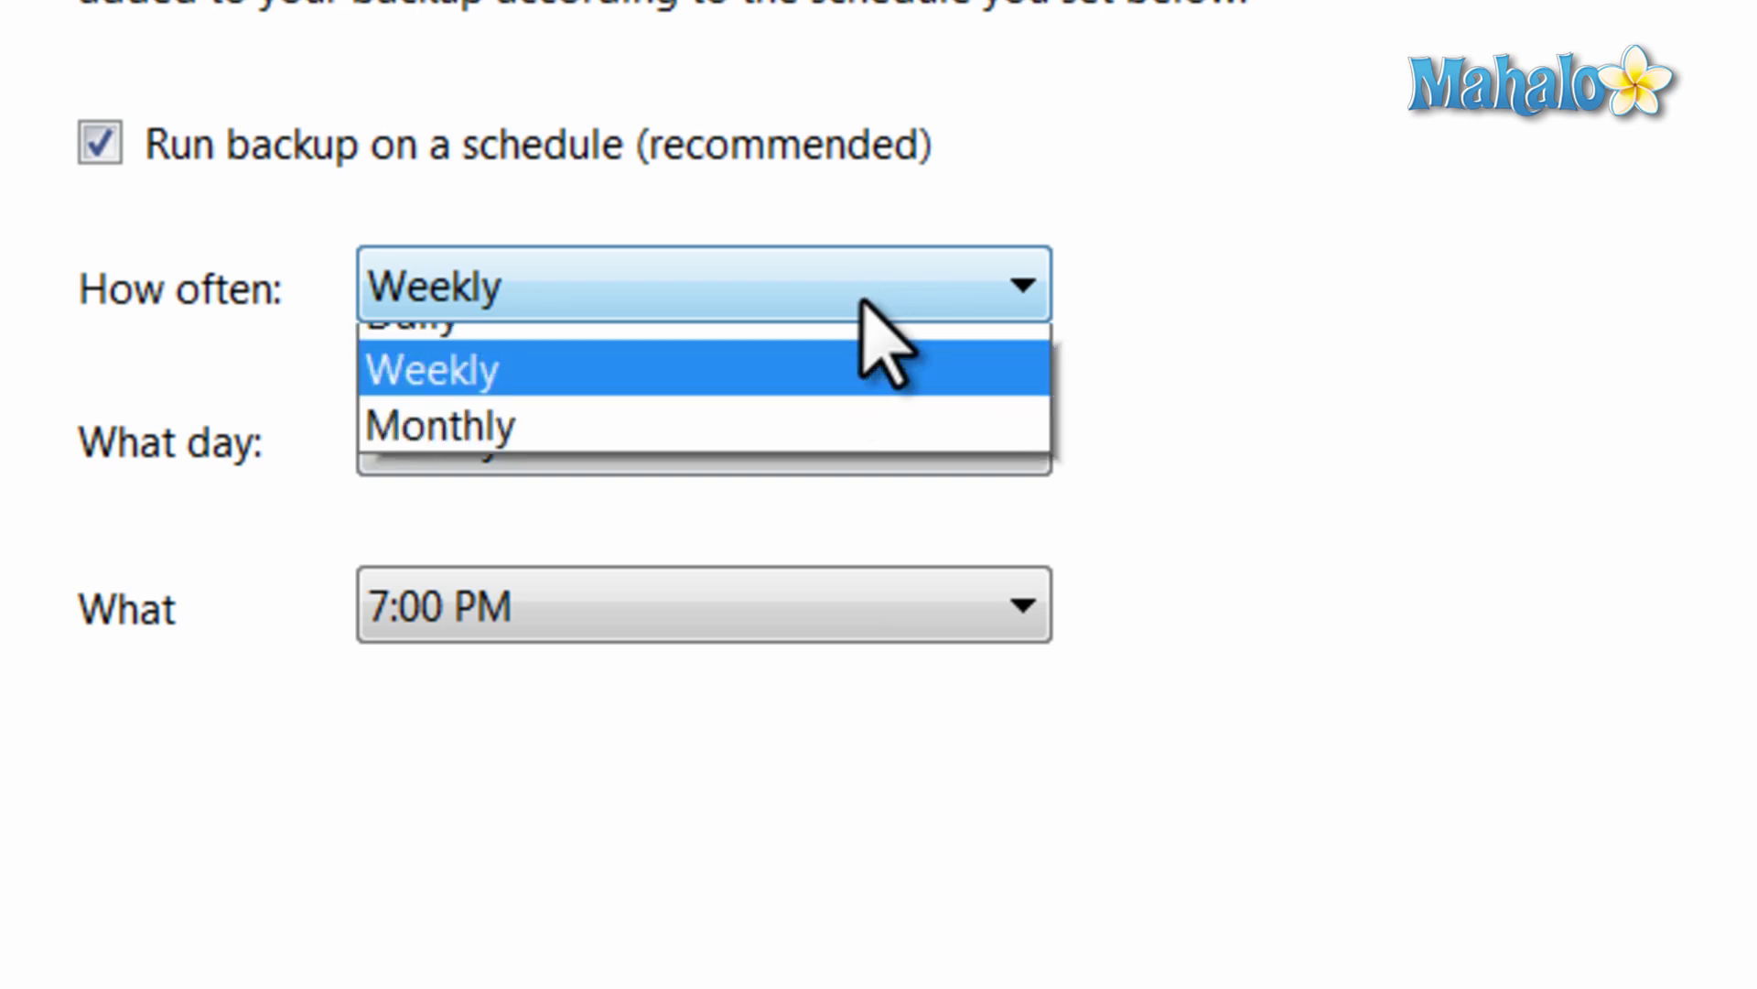
left_click(1265, 330)
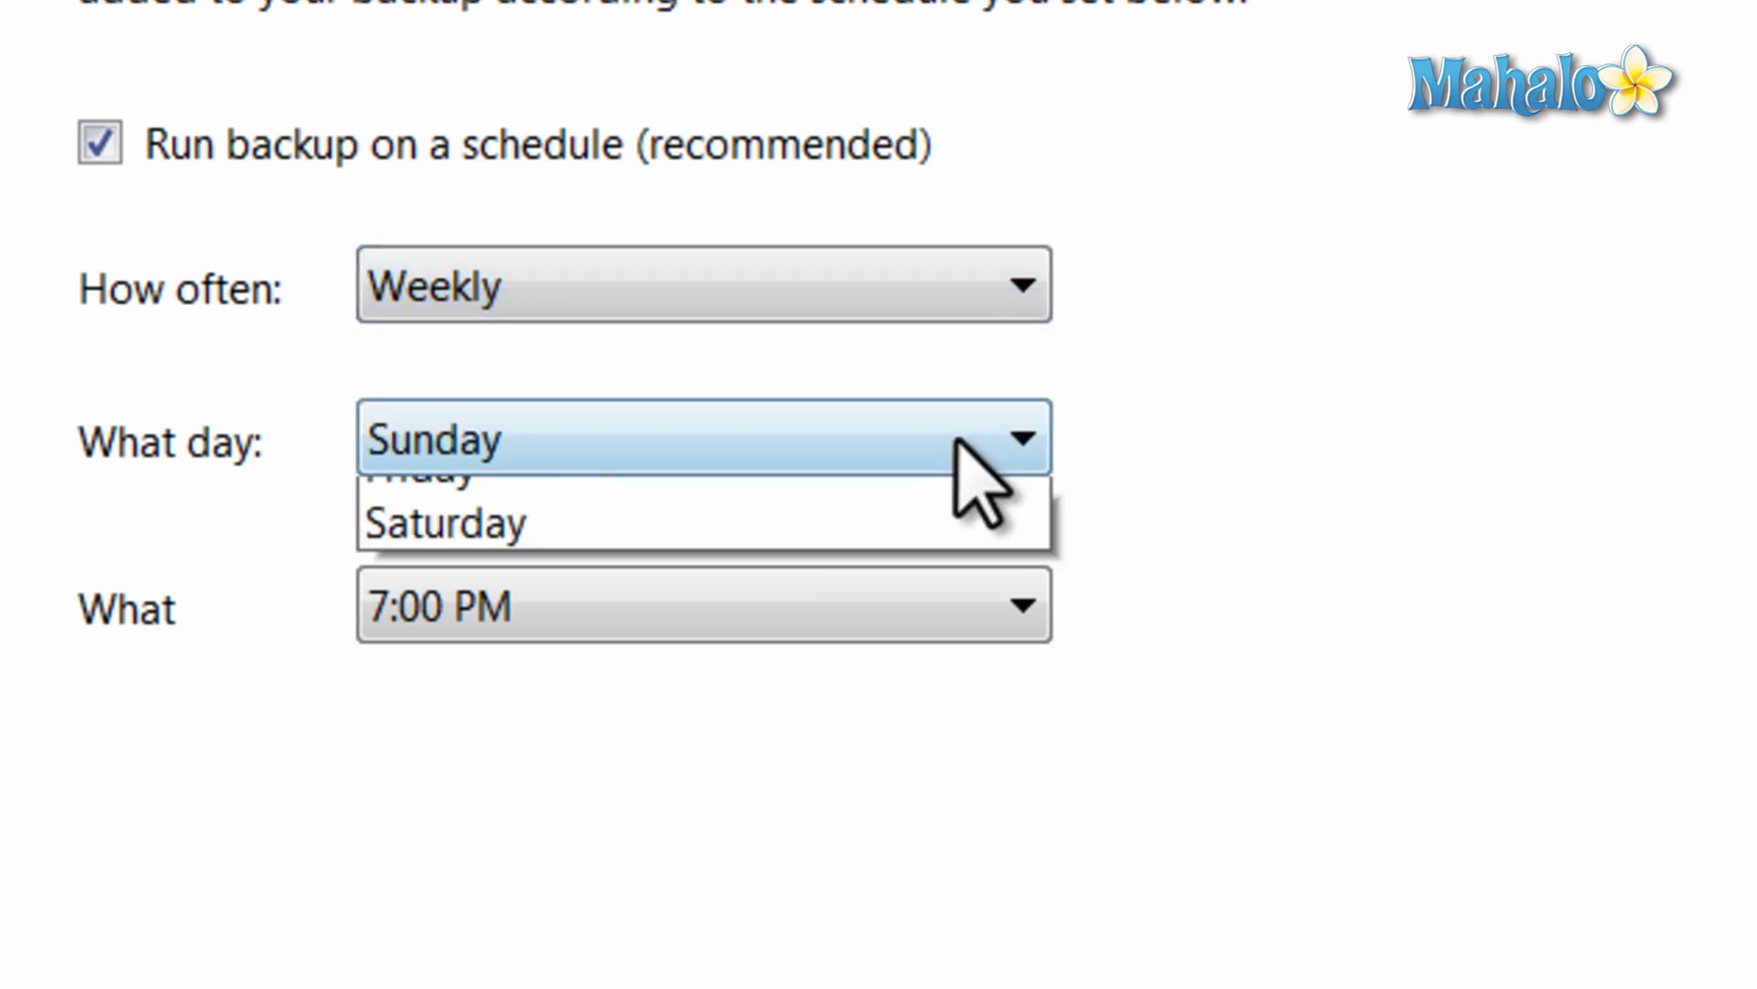
left_click(962, 440)
left_click(1125, 550)
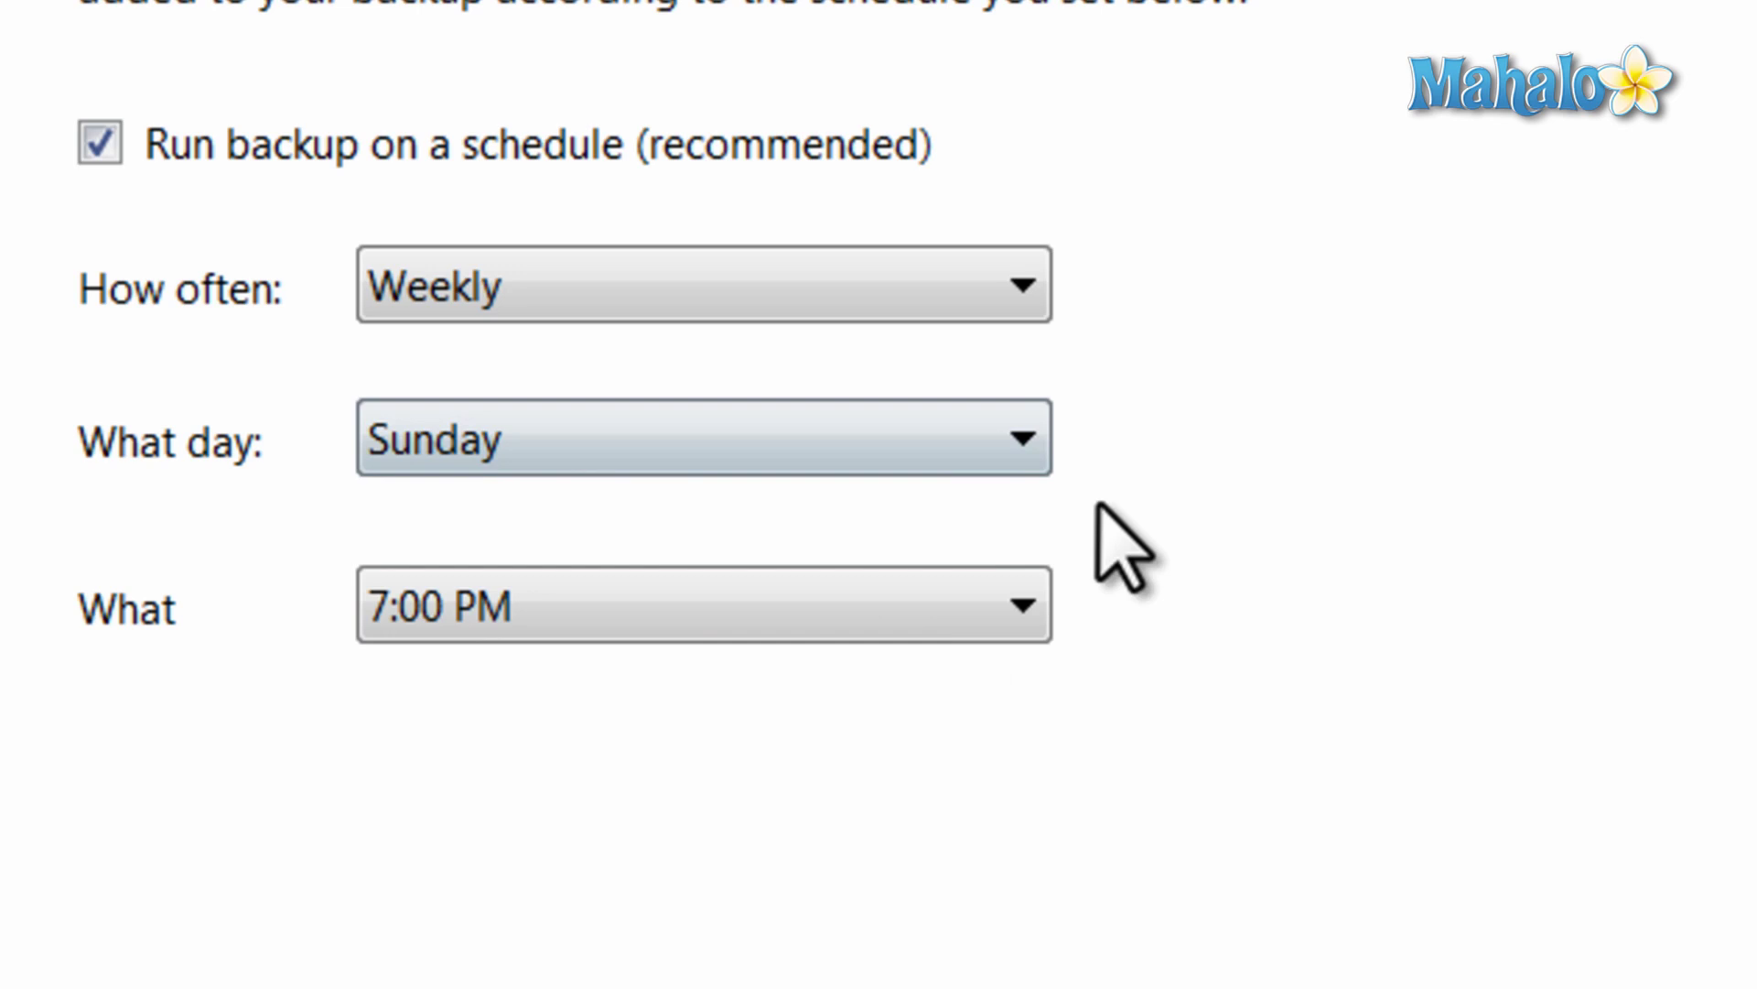
left_click(942, 645)
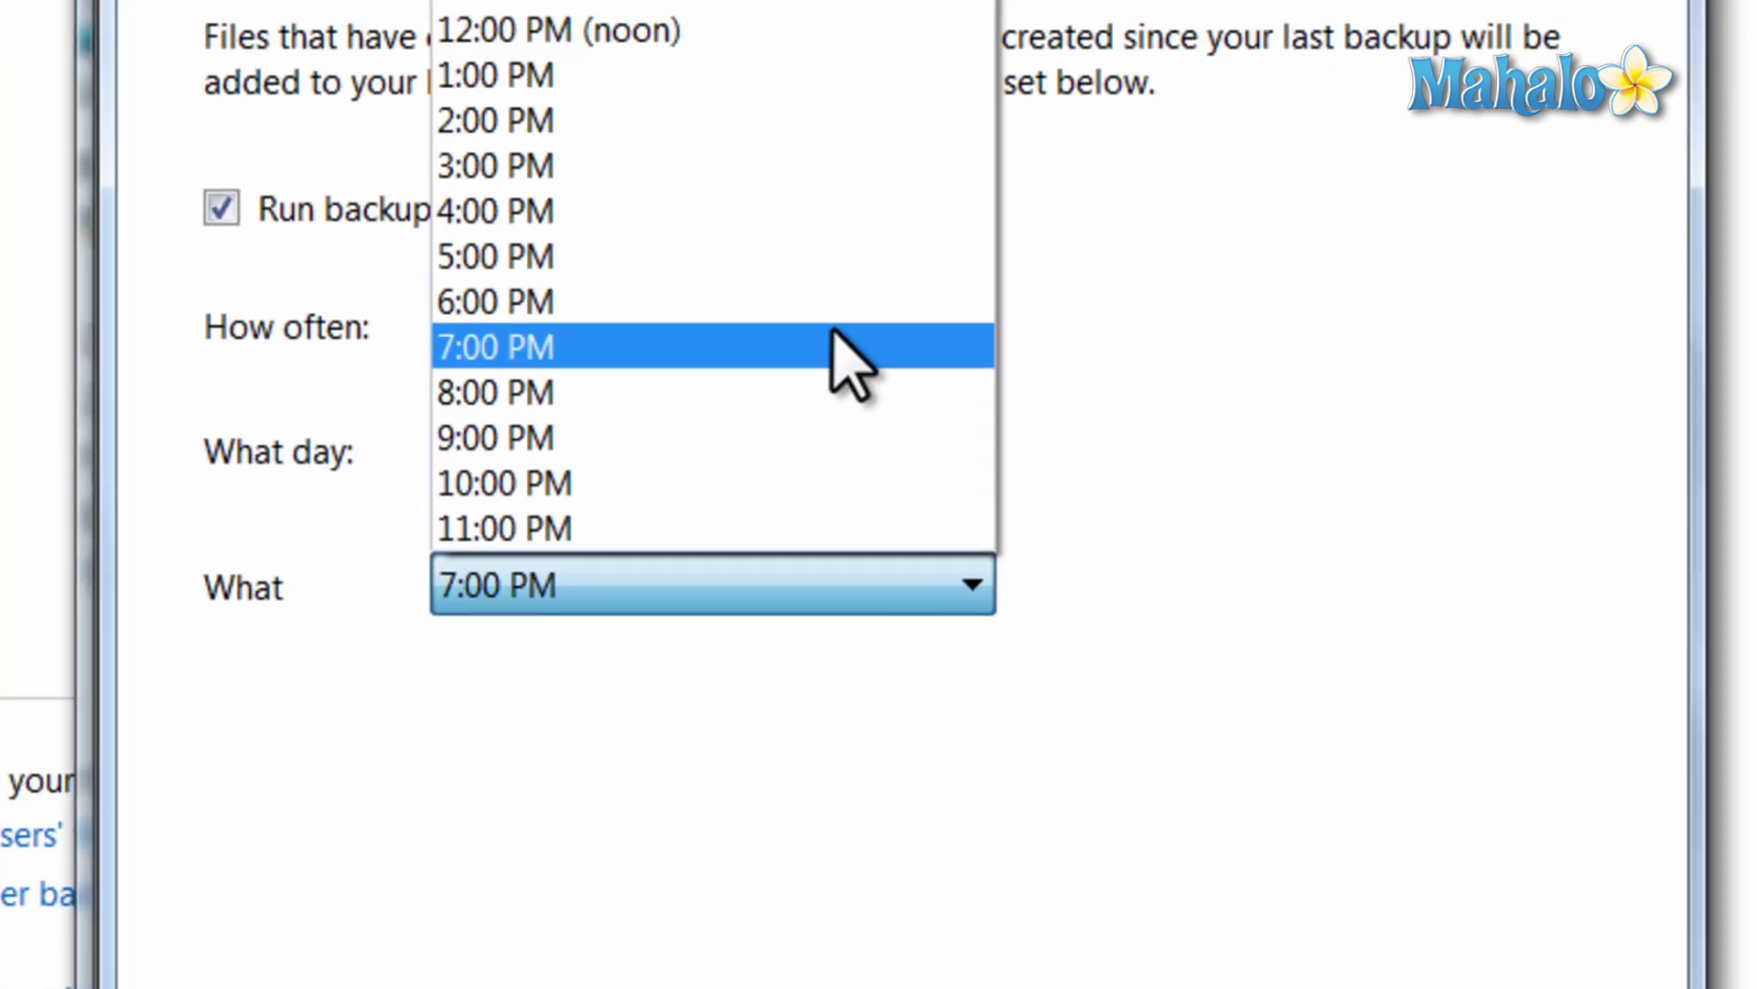
left_click(837, 354)
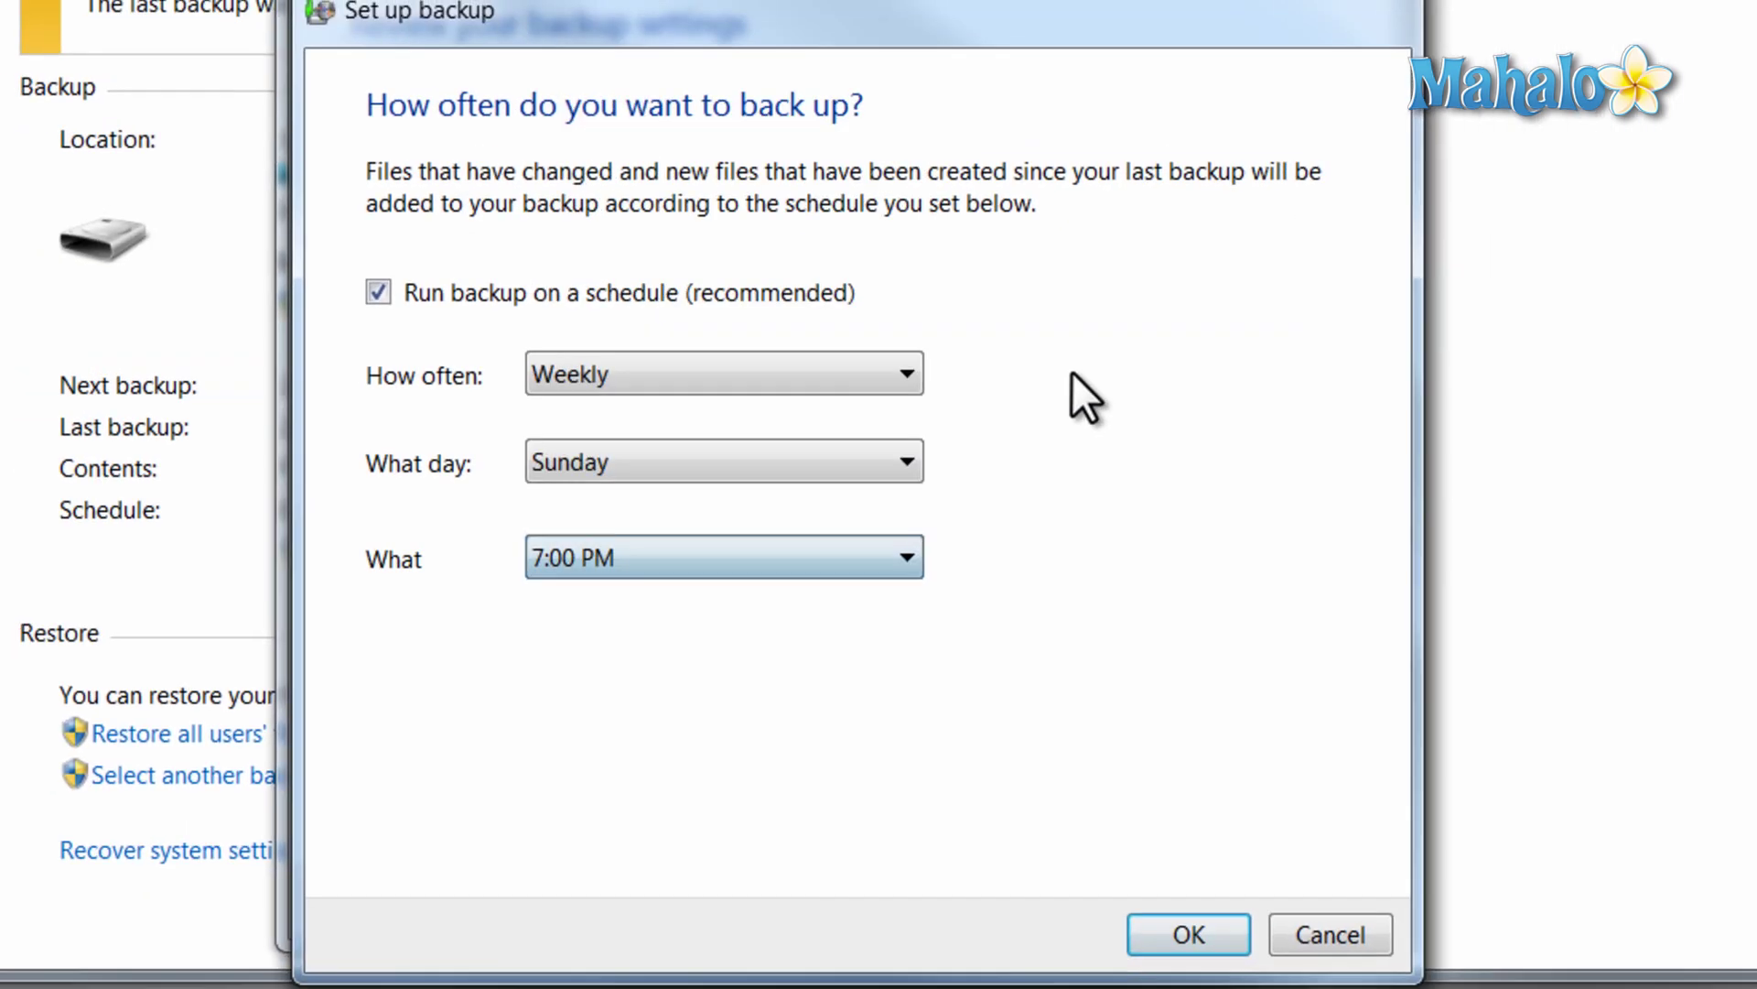
left_click(1184, 931)
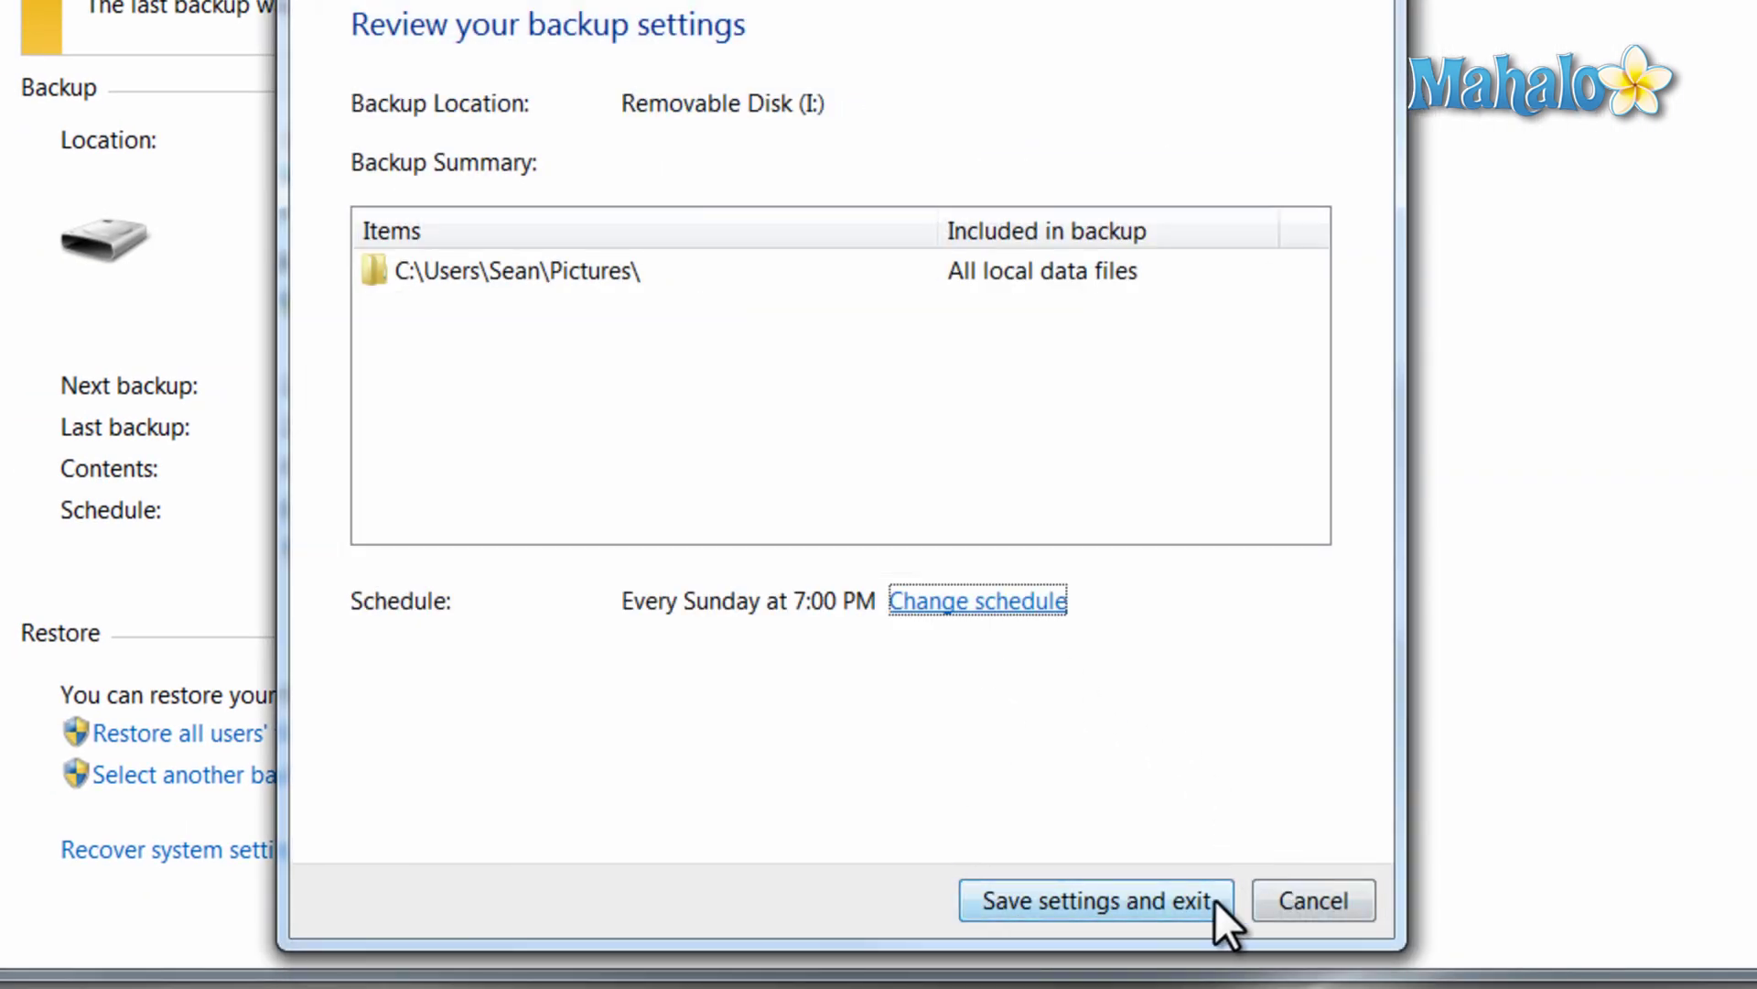
left_click(1133, 898)
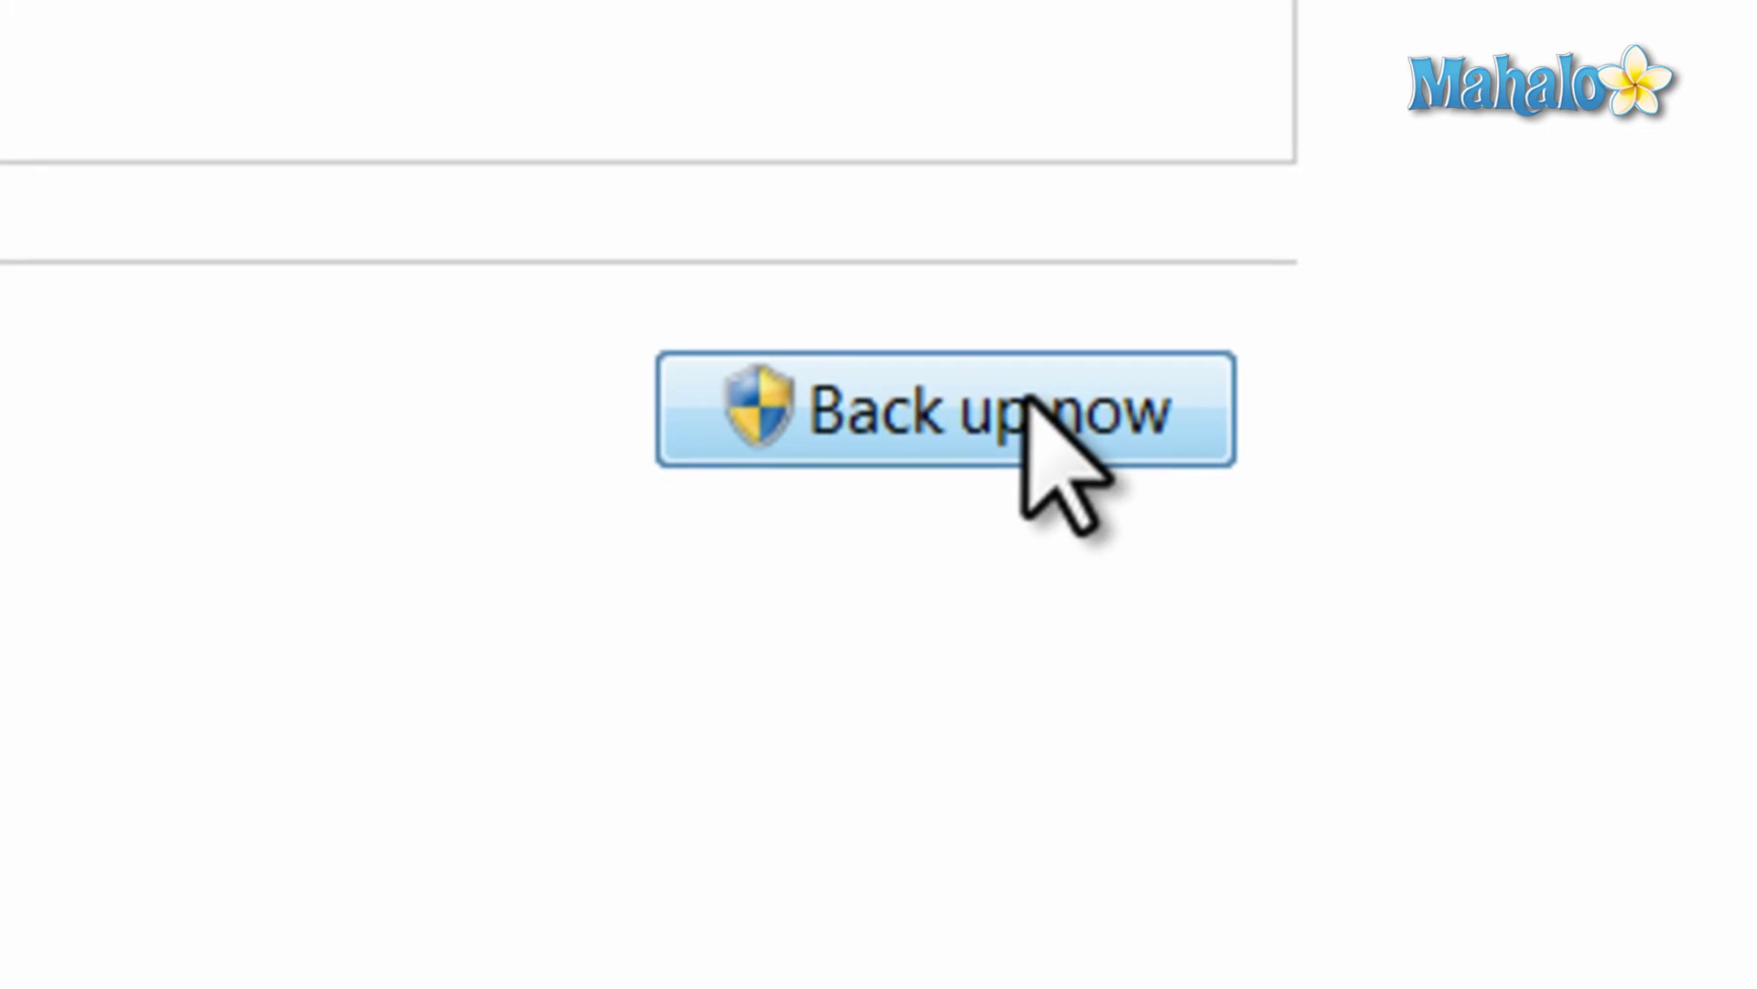
Step: Start a backup right away with Back up now
left_click(1030, 413)
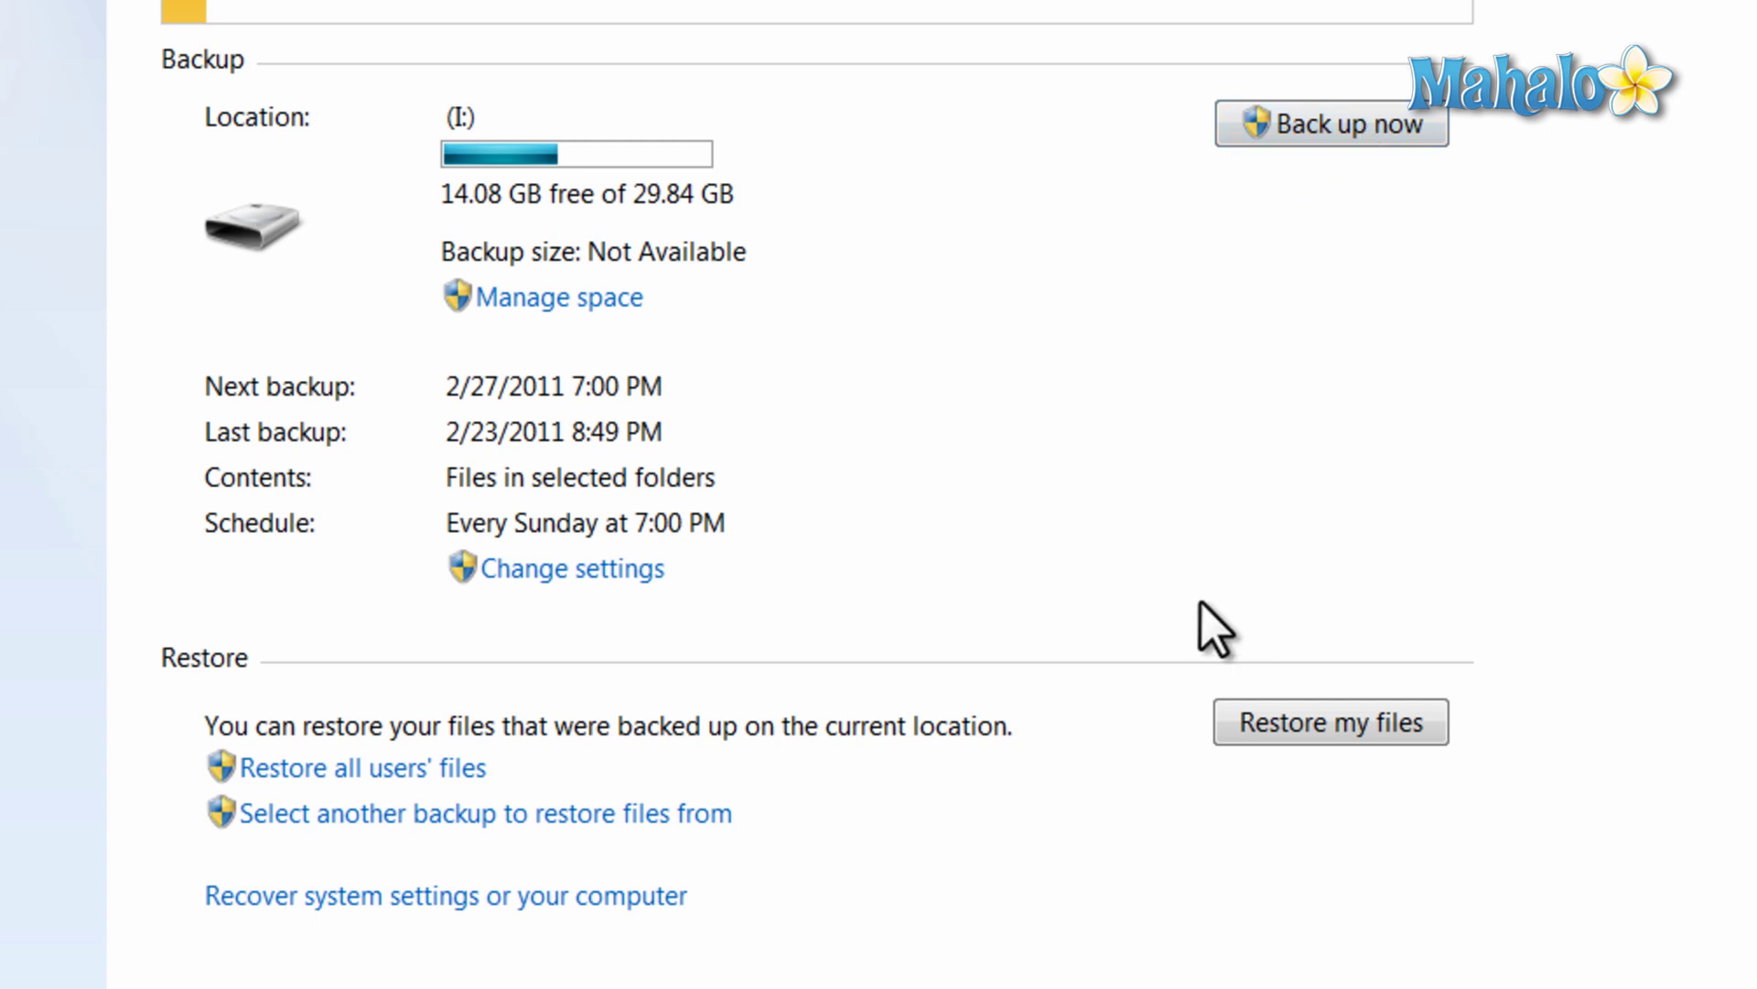
Step: Start Restore my files and add the Backup of C: folder to the restore list
left_click(1330, 723)
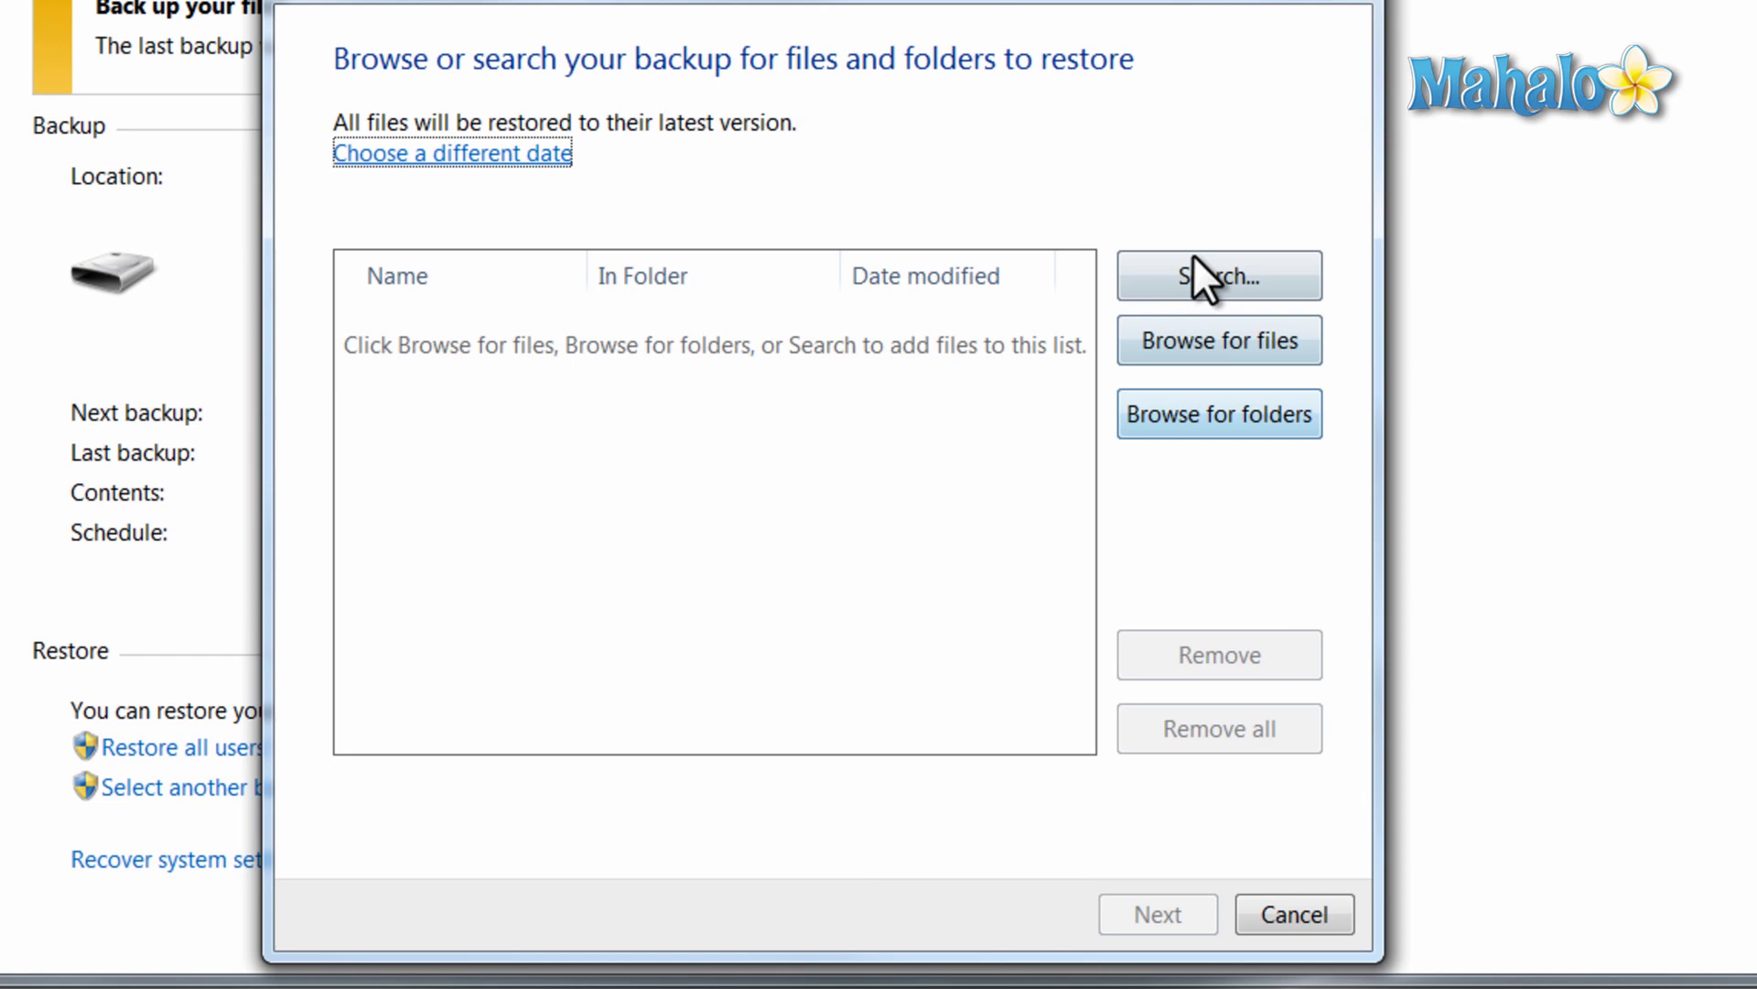
left_click(1214, 416)
left_click(805, 183)
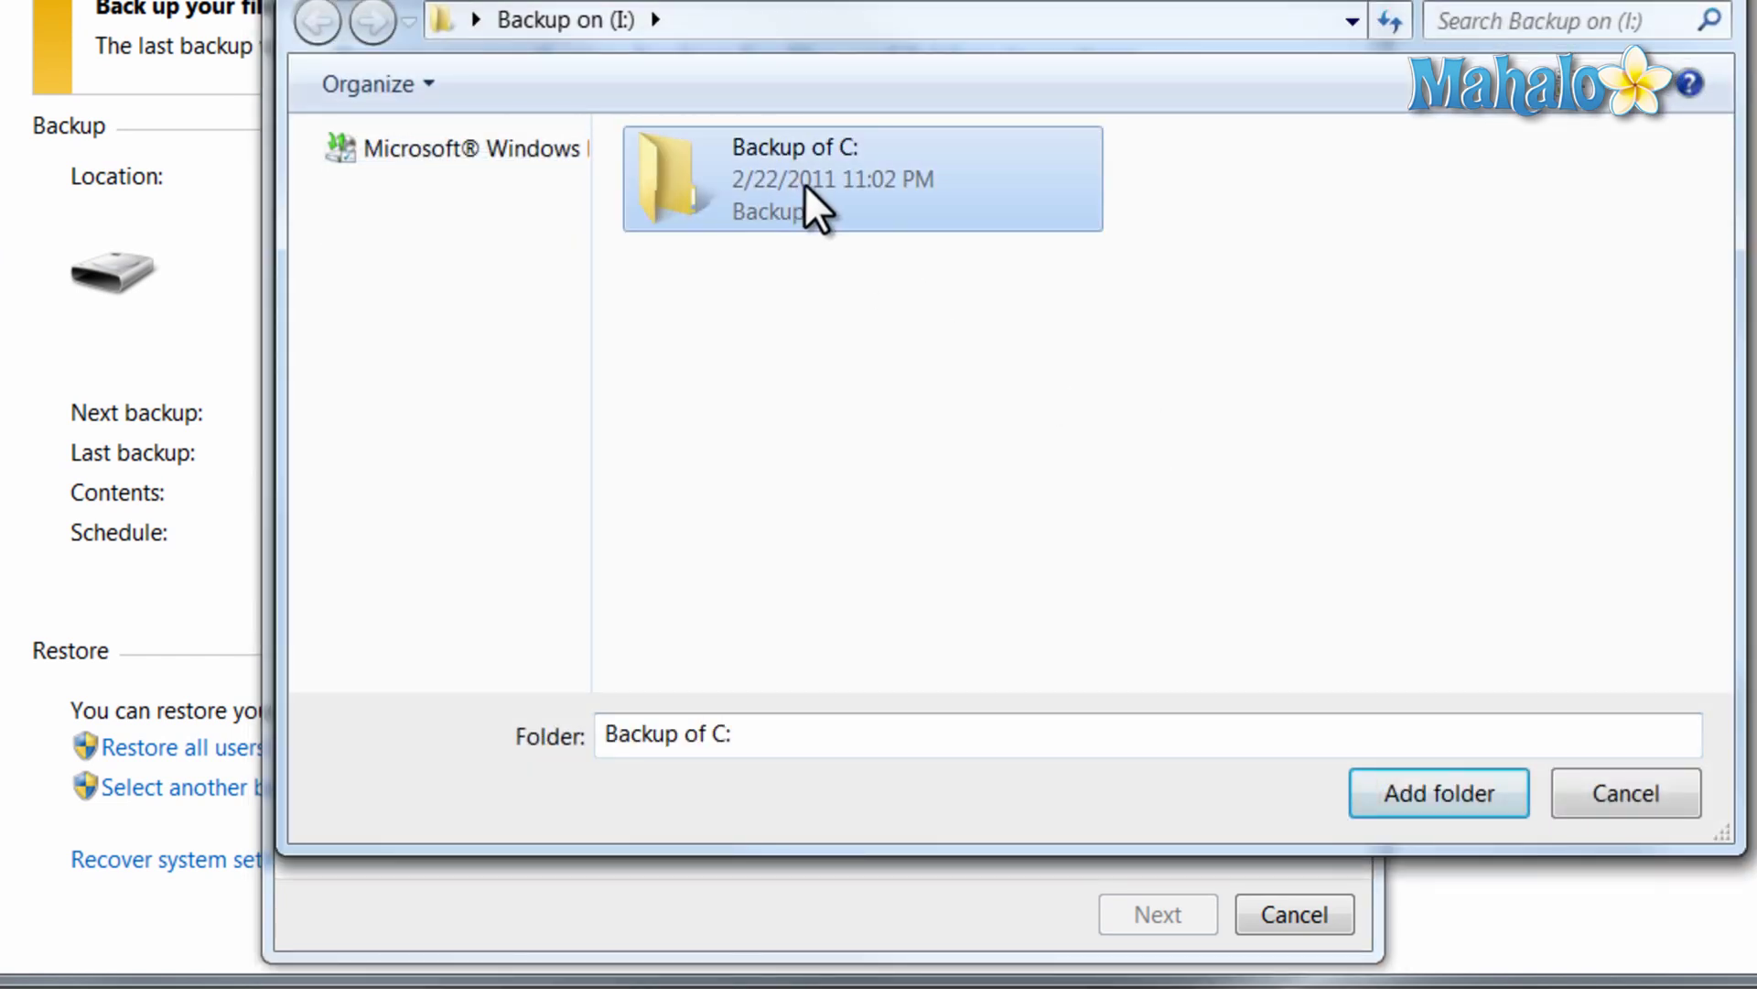
left_click(1428, 792)
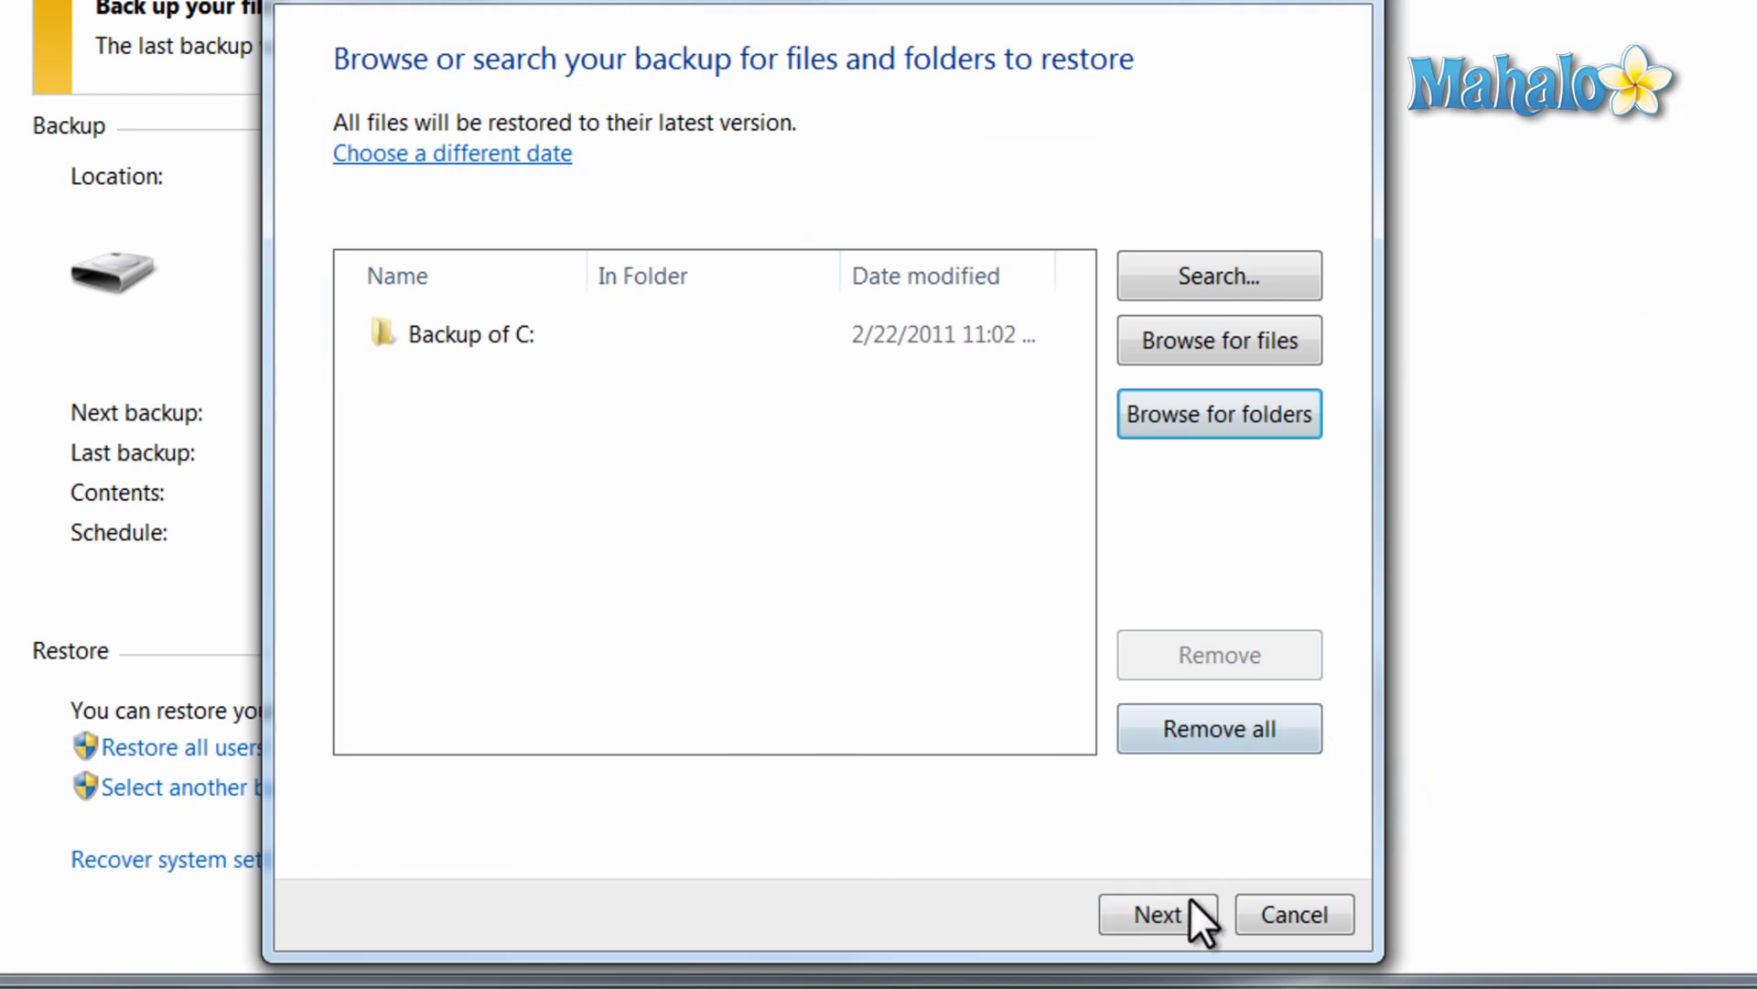
Step: View the 'In the following location' restore option, then cancel without restoring
left_click(1158, 914)
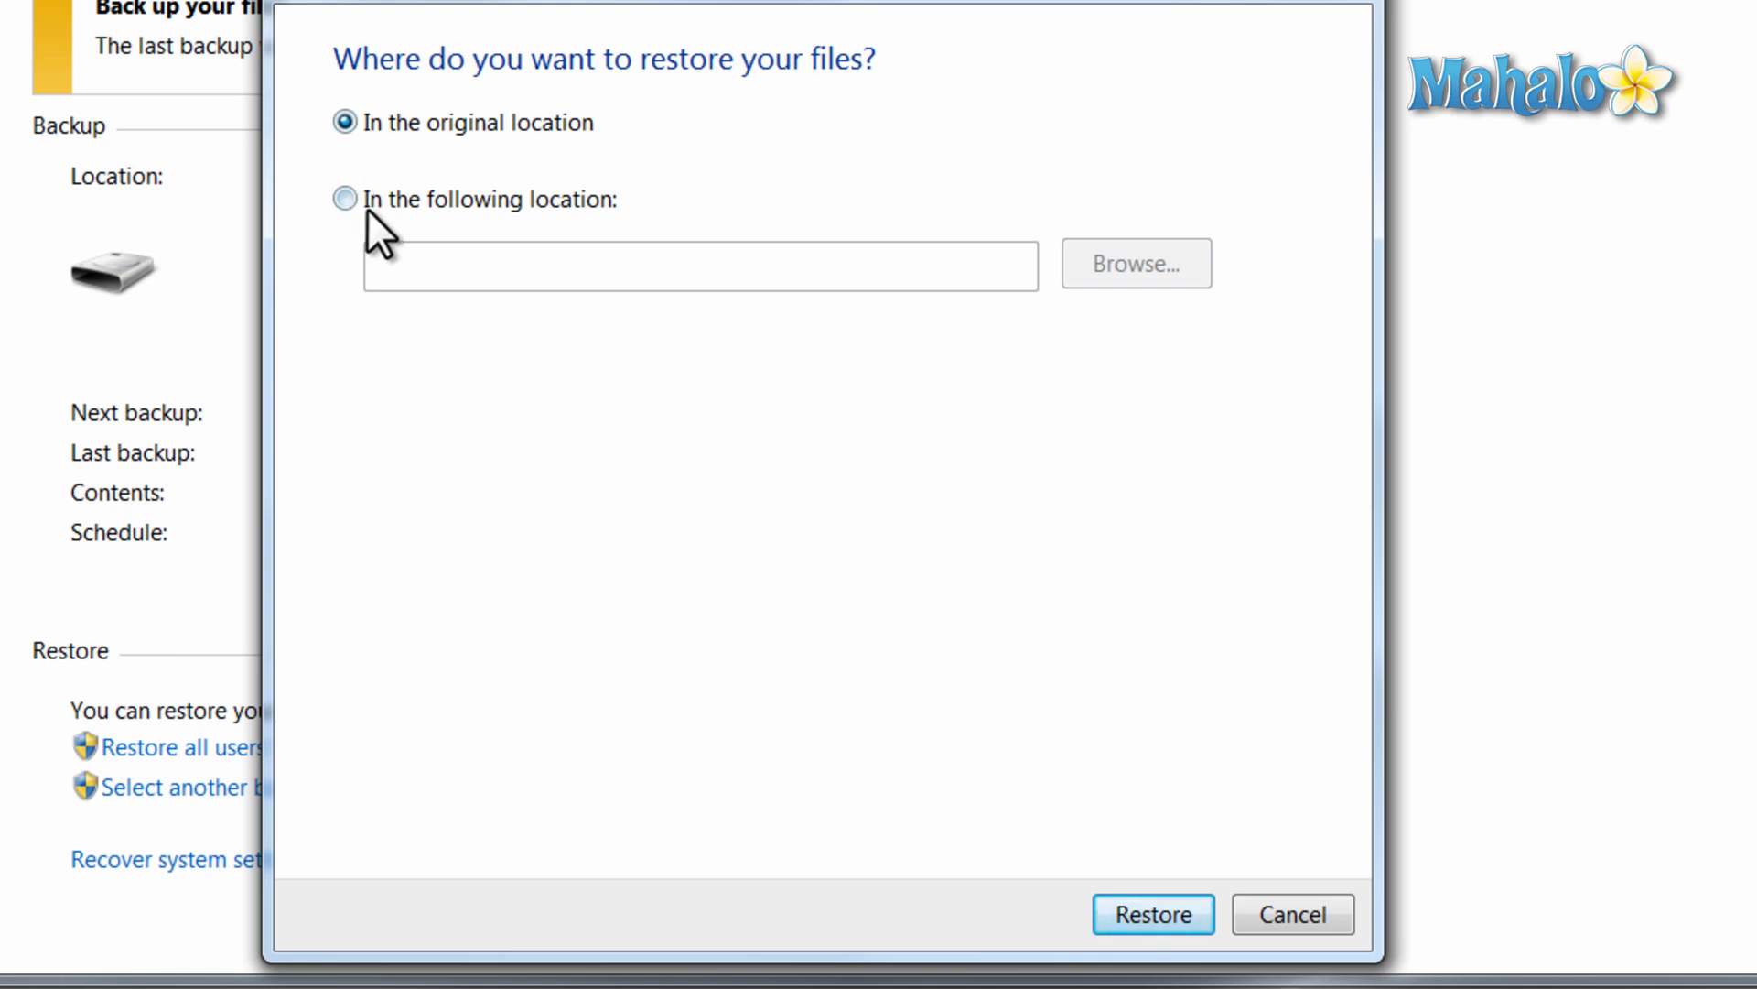
left_click(345, 199)
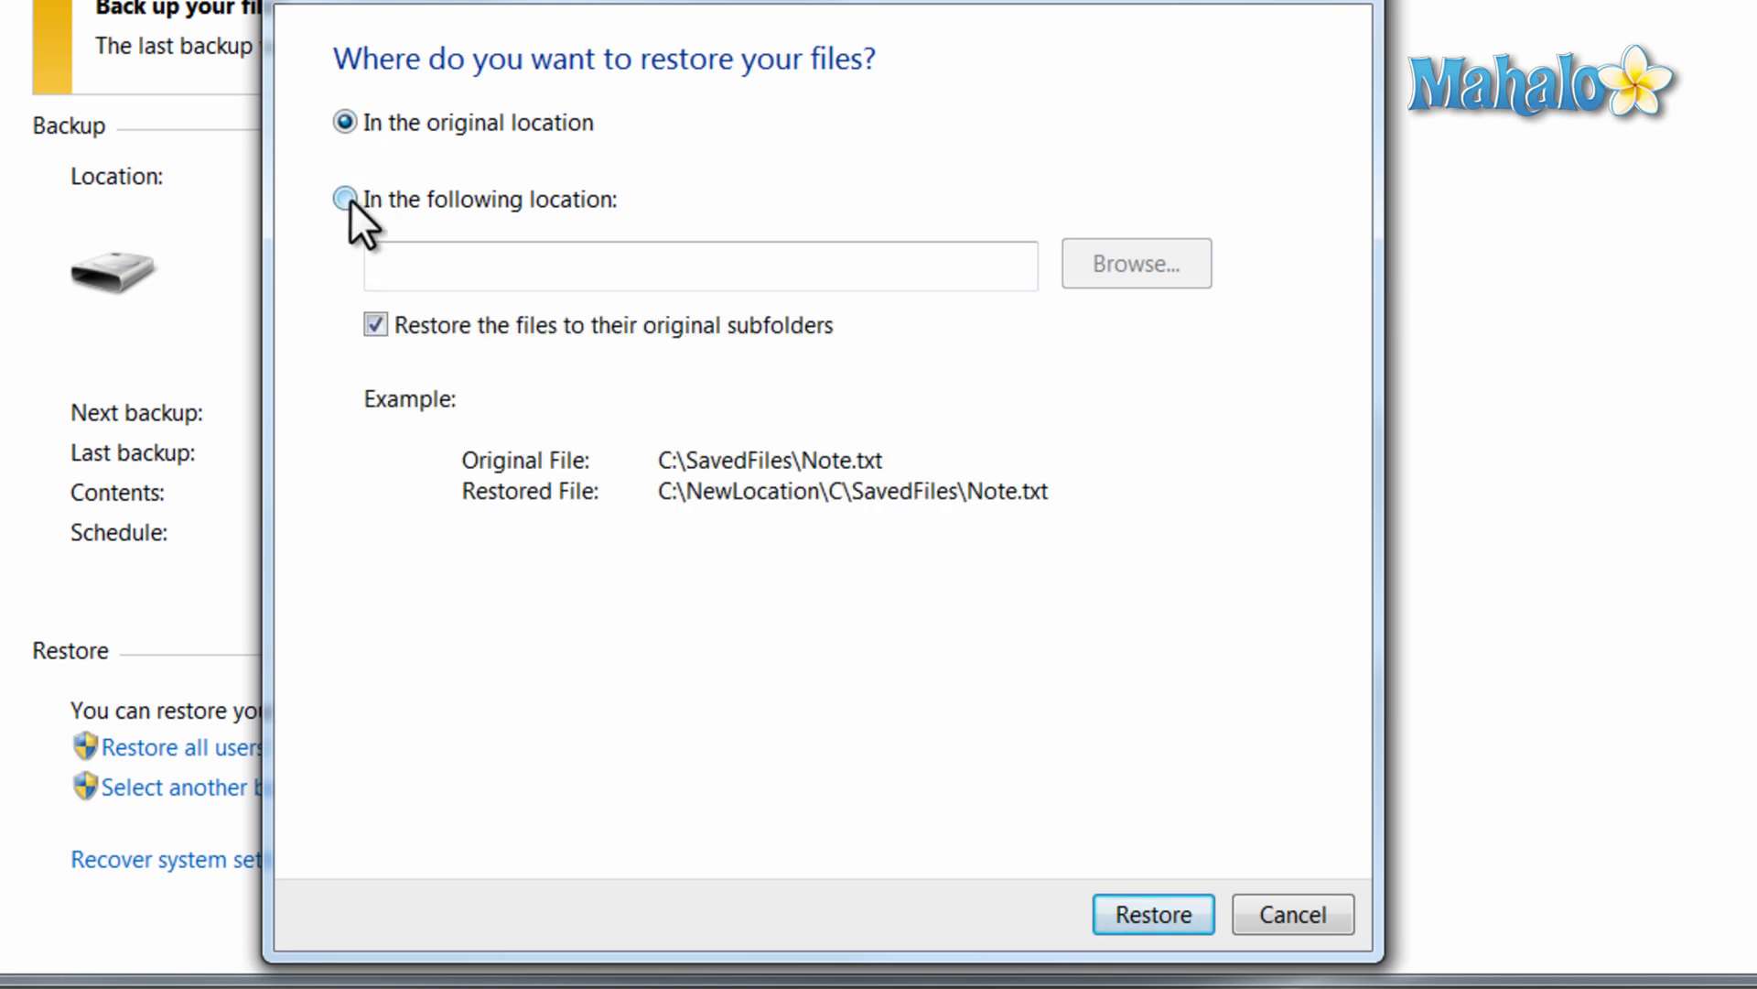
left_click(1302, 906)
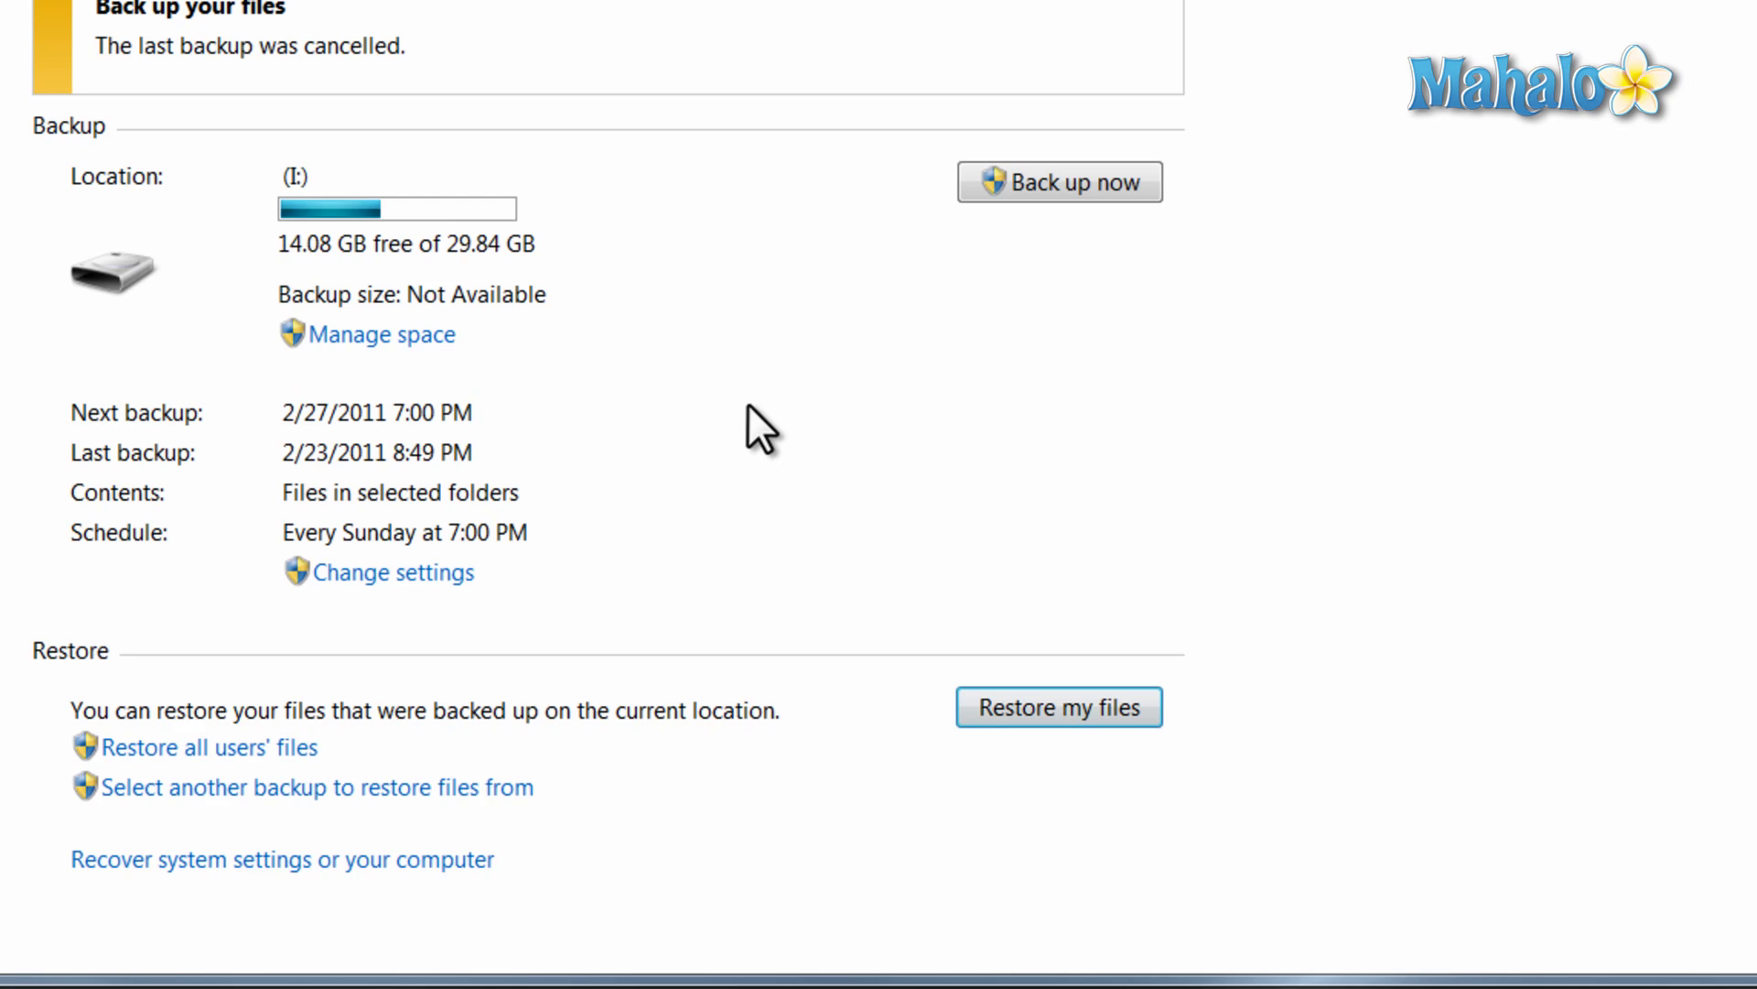